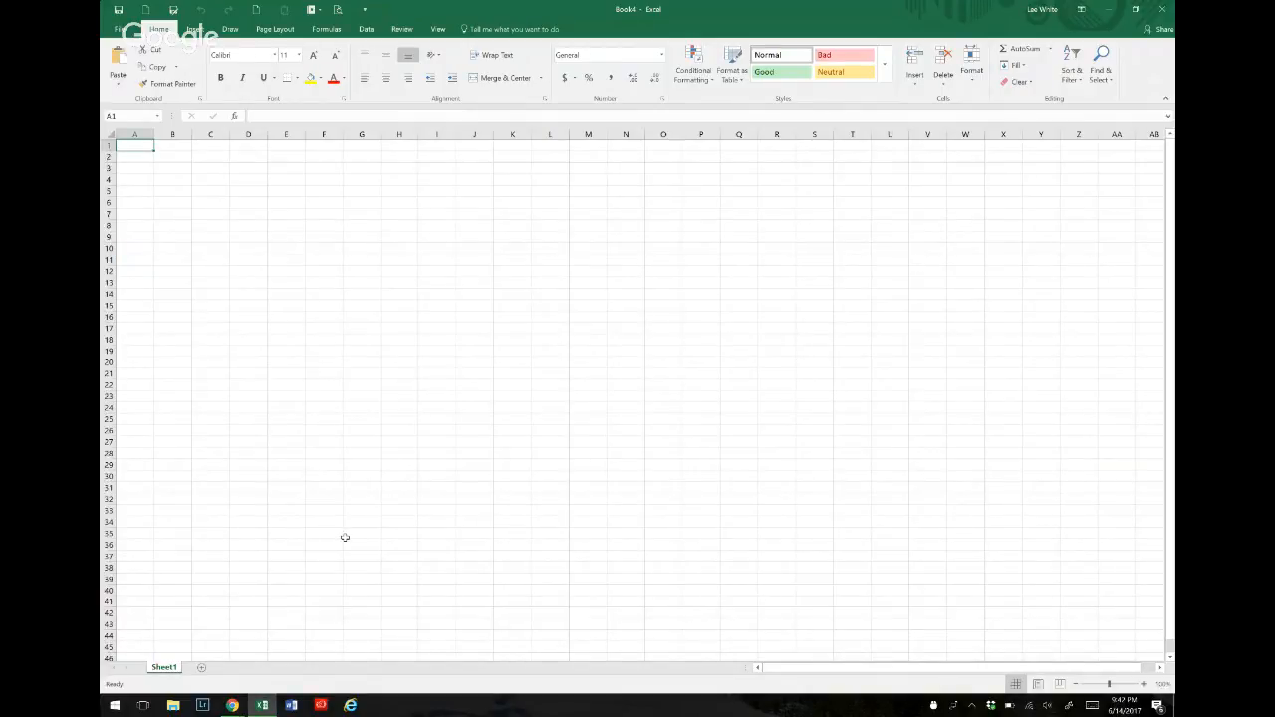
# - Switch to the Chrome window with the Washington apple article and copy the sentence's variety list from Red Delicious through Cameo
pyautogui.moveTo(233, 705)
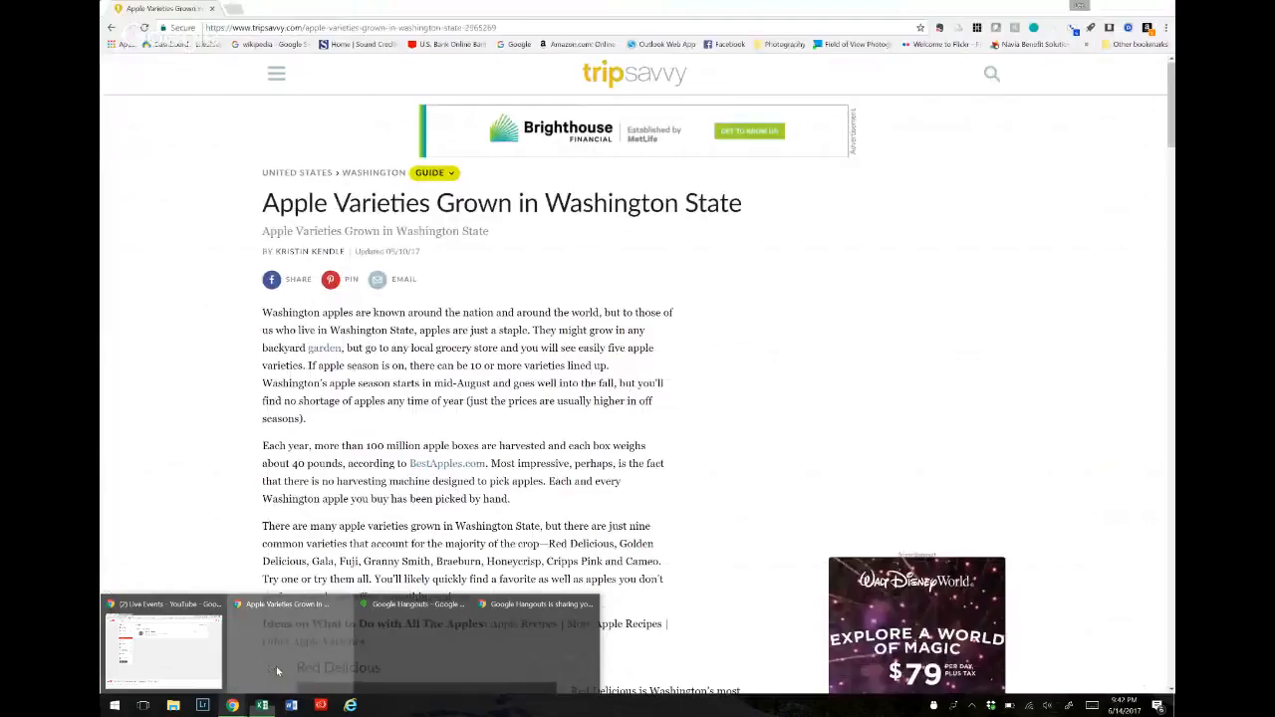
pyautogui.click(276, 666)
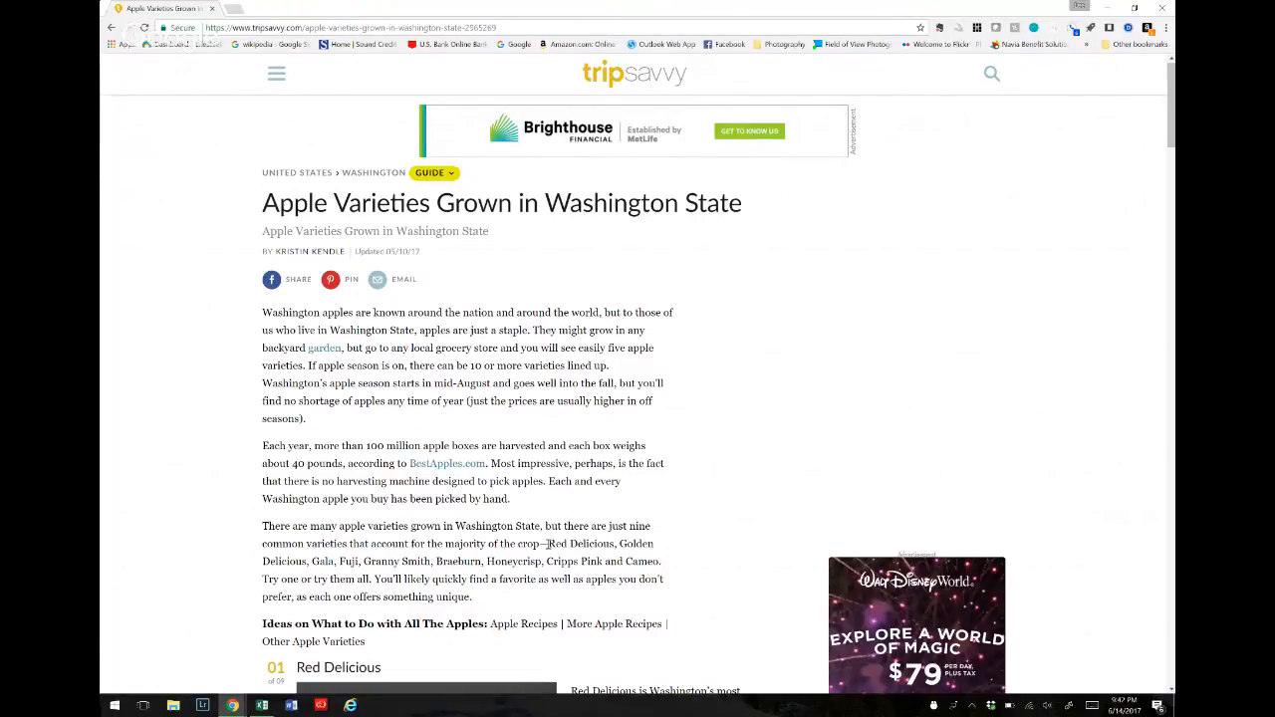
pyautogui.moveTo(547, 544); pyautogui.dragTo(658, 561)
pyautogui.hotkey('ctrl', 'c')
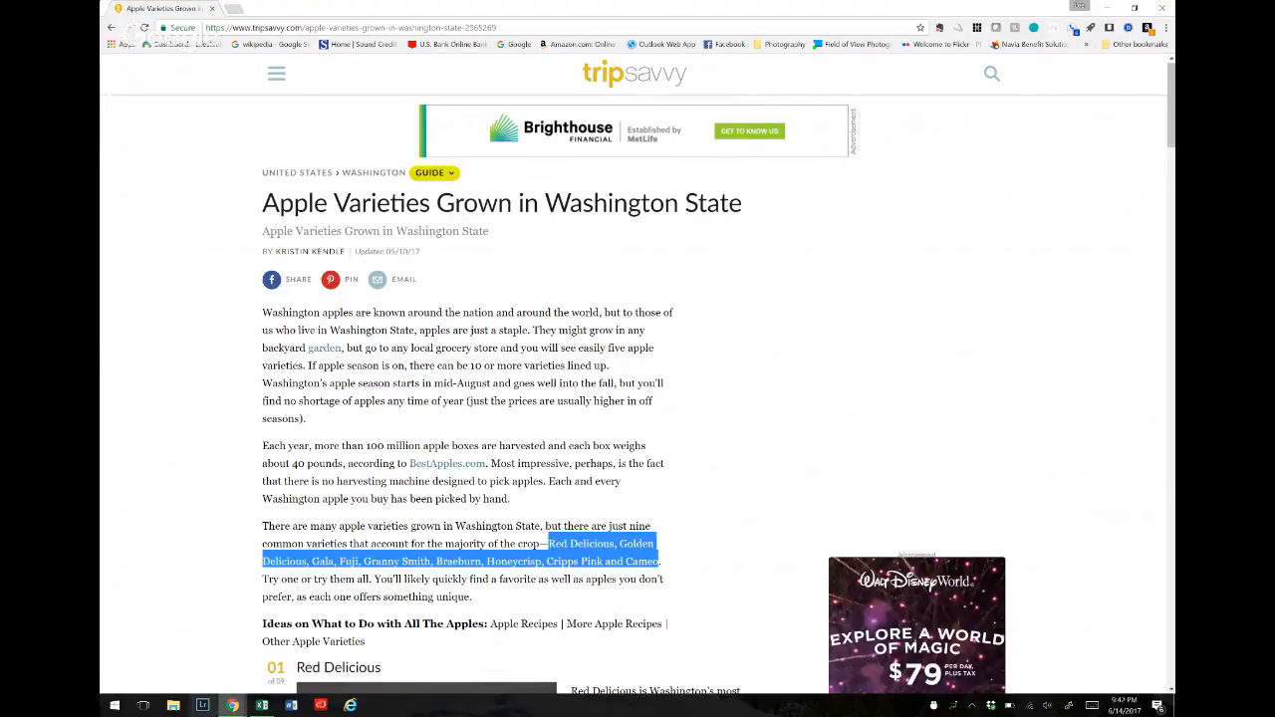
# - Switch back to Excel and paste the copied apple list into D8 with destination formatting matched
pyautogui.click(260, 707)
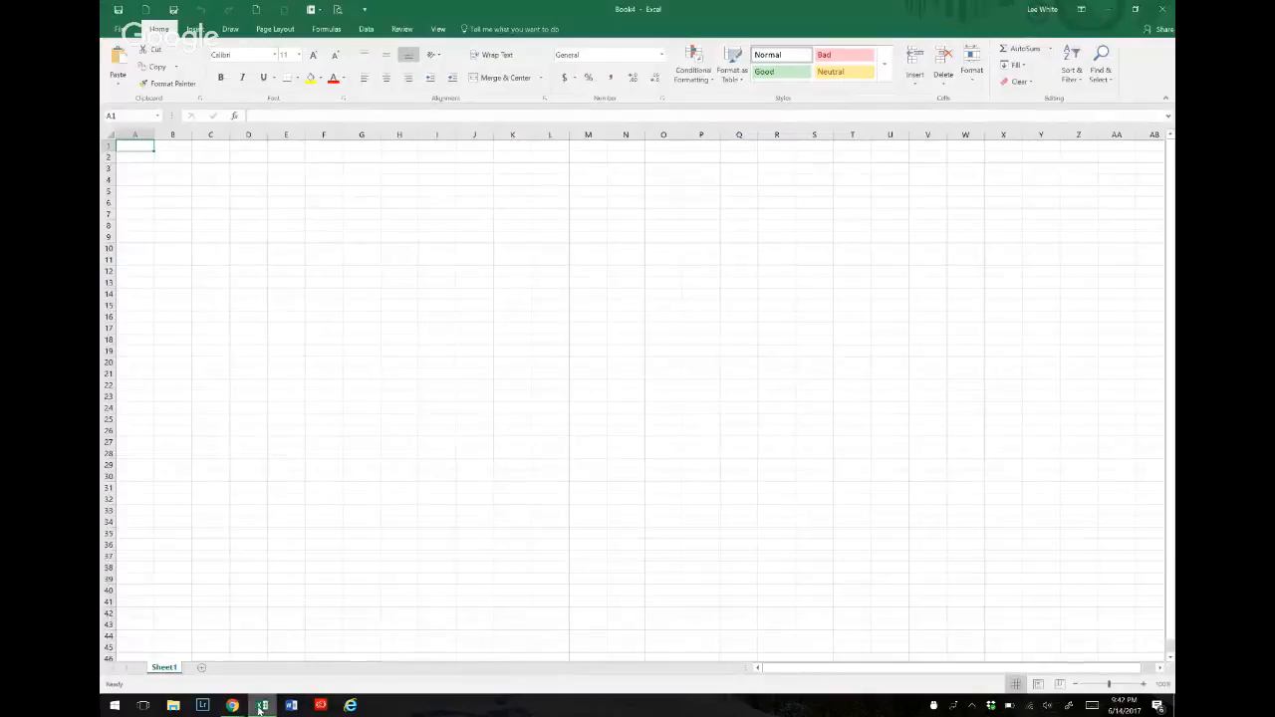
pyautogui.click(251, 226)
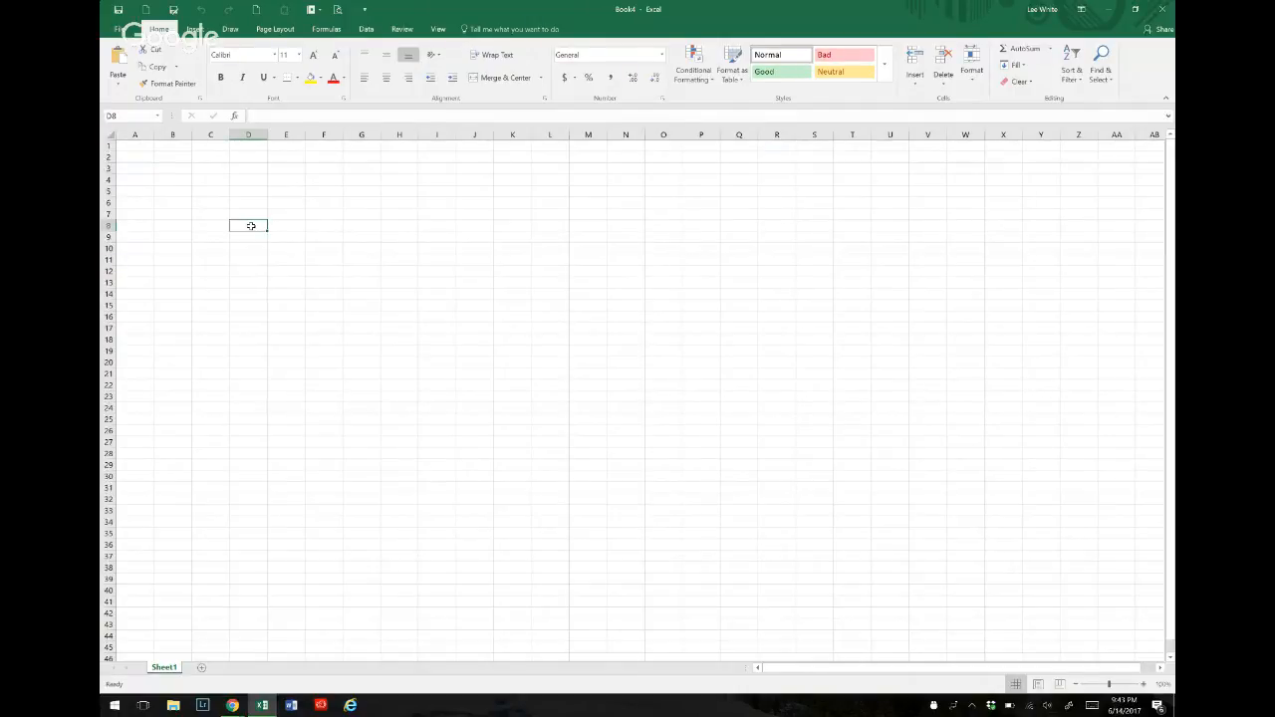
pyautogui.hotkey('ctrl', 'v')
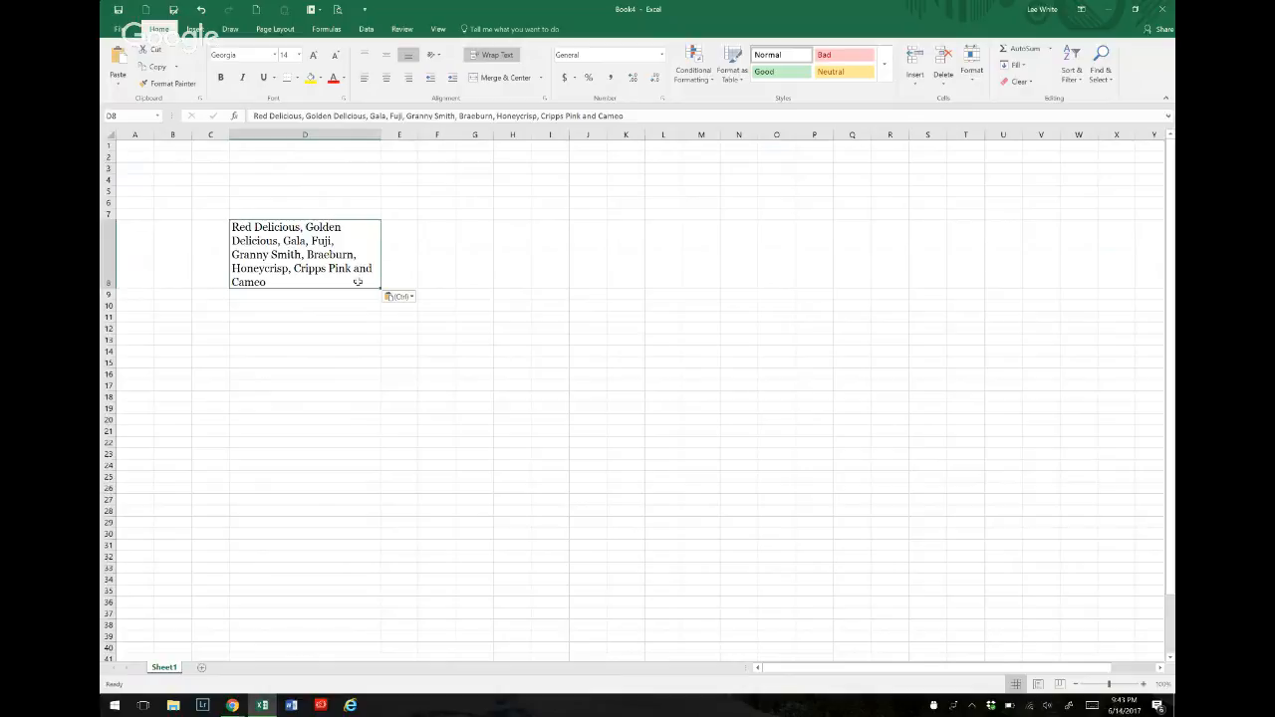
pyautogui.click(408, 299)
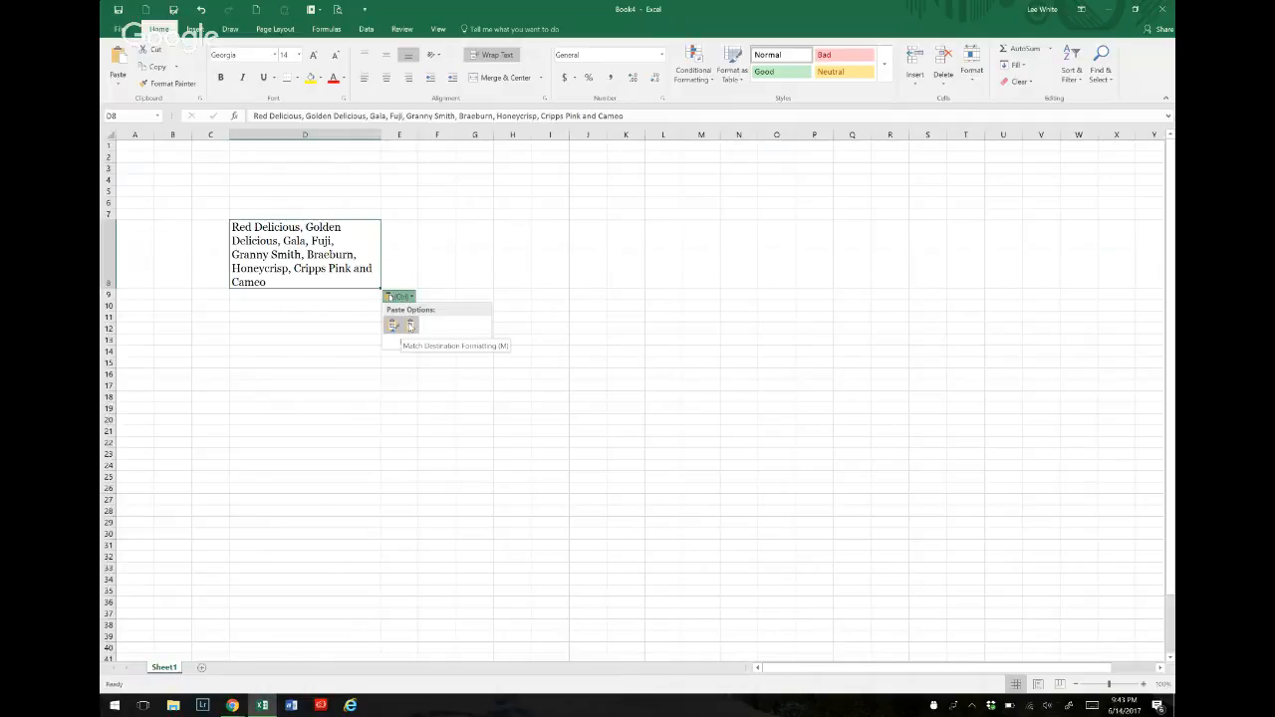
pyautogui.click(410, 325)
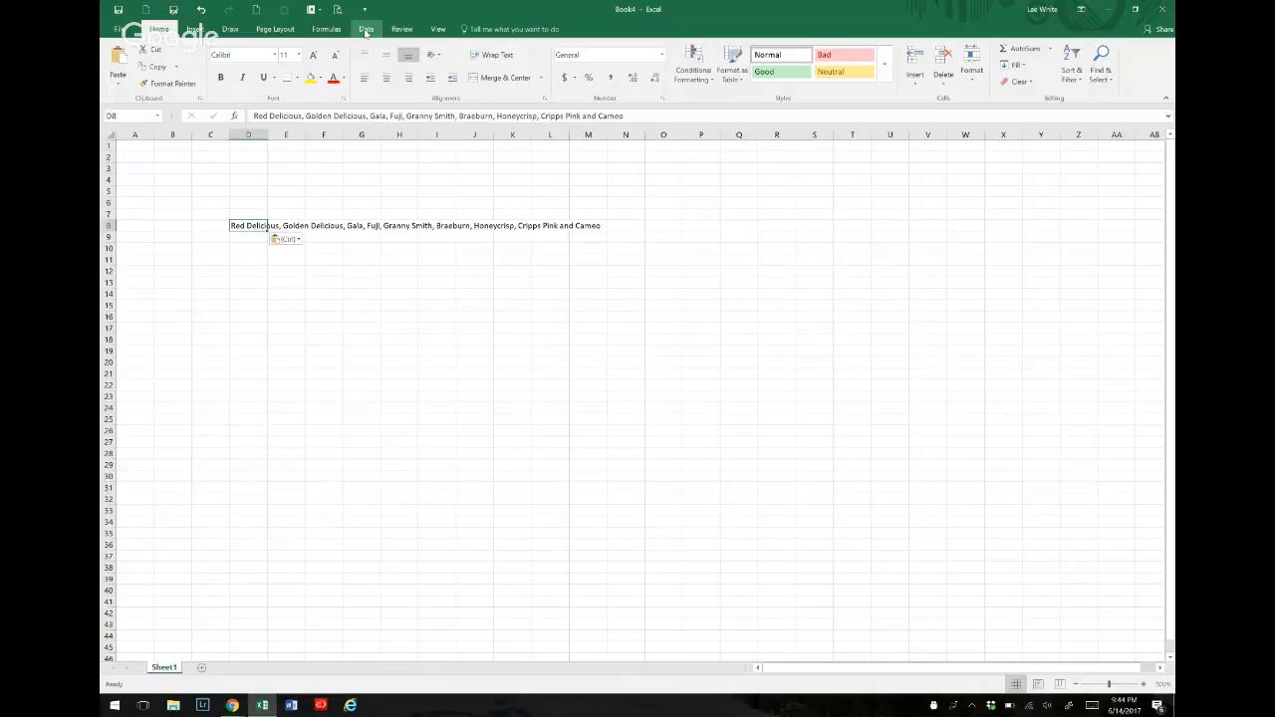
# - Split the apple list in D8 into separate columns with Text to Columns, as delimited data using the comma delimiter
pyautogui.click(365, 29)
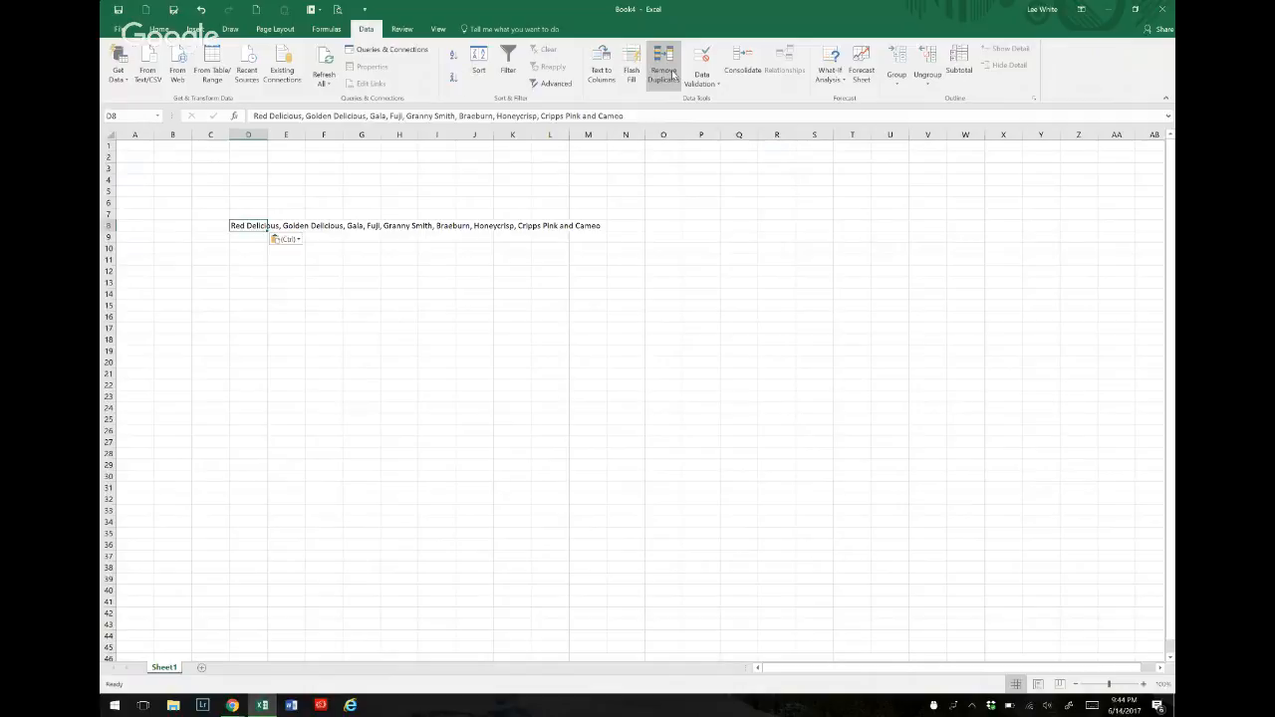
pyautogui.click(605, 66)
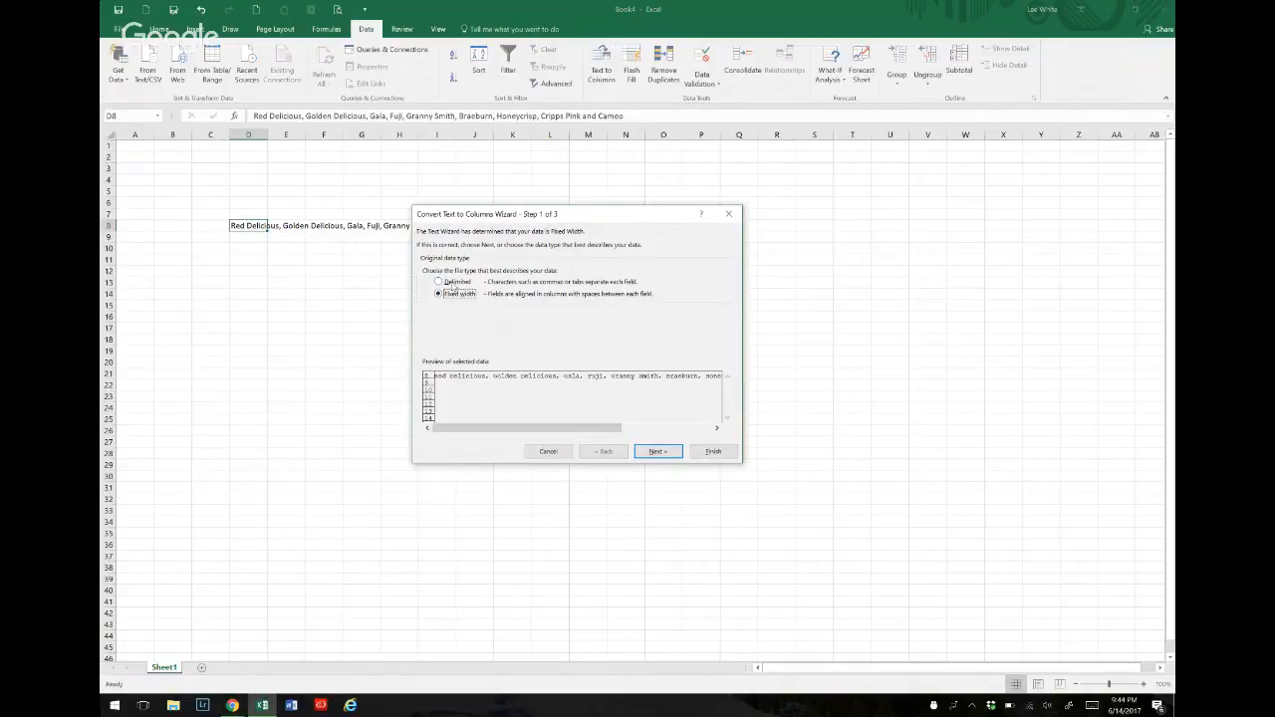
pyautogui.click(453, 284)
pyautogui.click(660, 454)
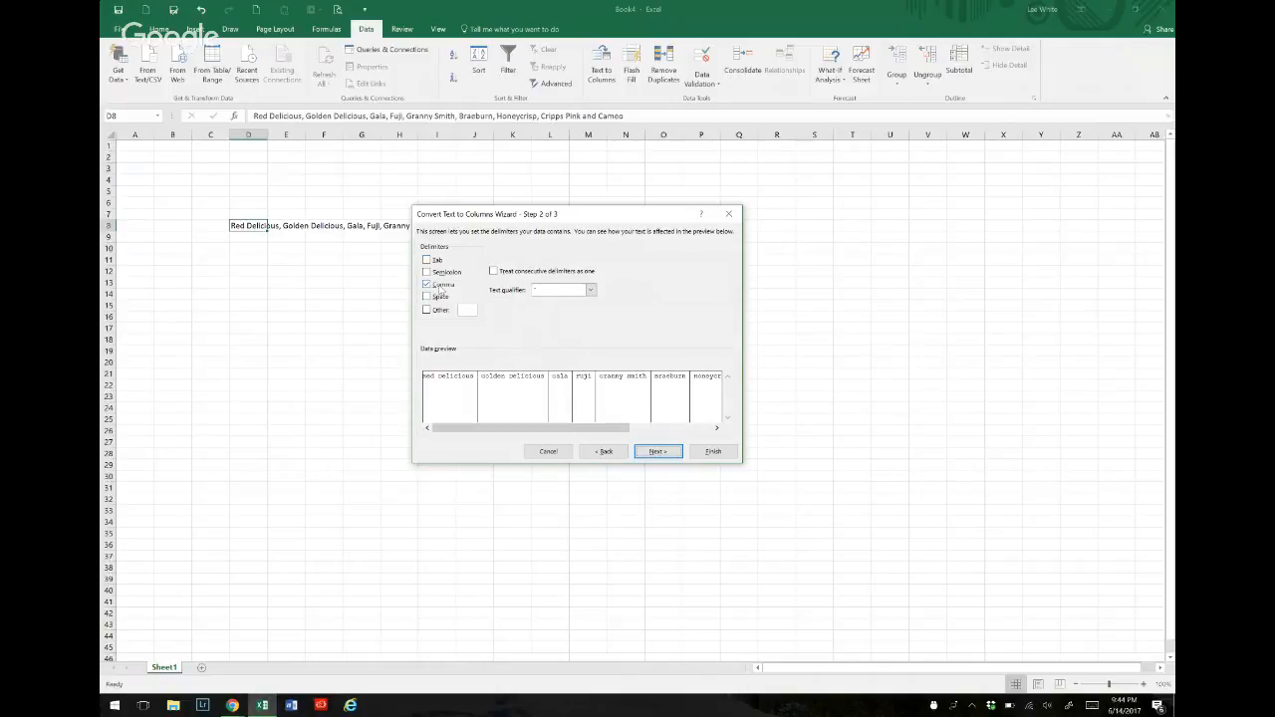
pyautogui.click(721, 458)
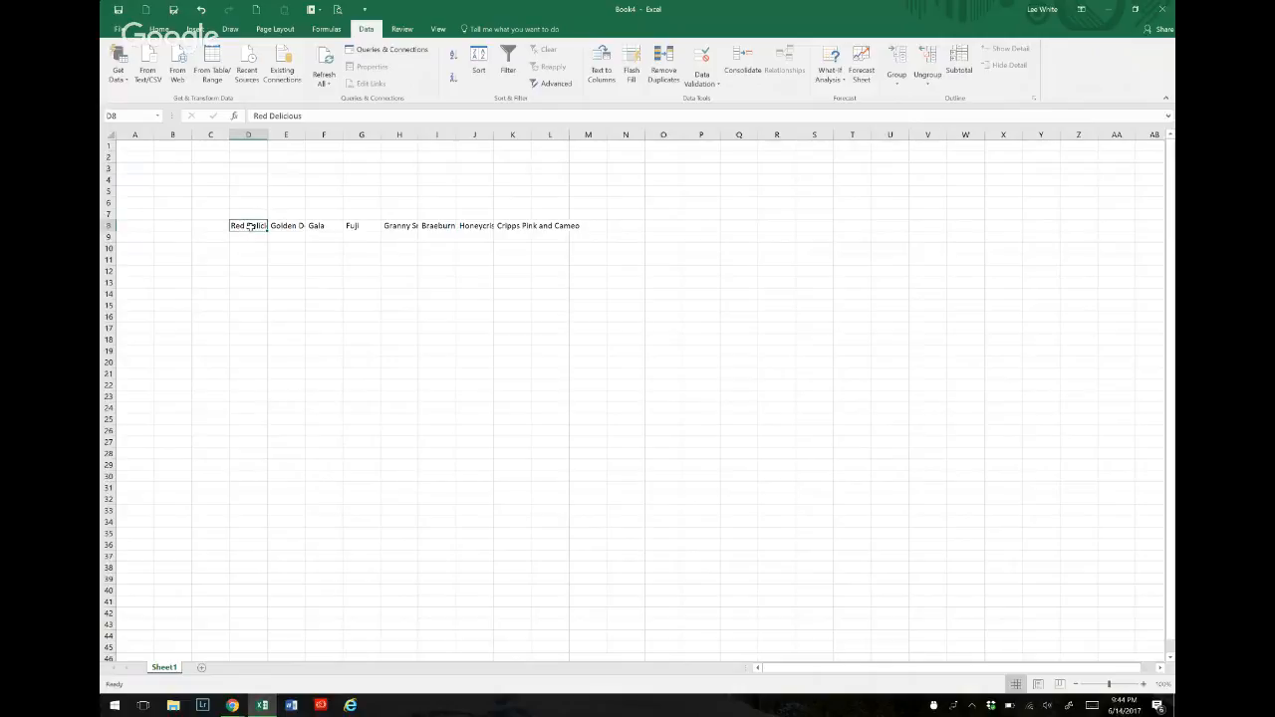
# - Copy the apple names in D8:L8 and paste them transposed as a vertical list starting at D10
pyautogui.hotkey('shift', 'Right')
pyautogui.hotkey('shift', 'Right')
pyautogui.hotkey('shift', 'Right')
pyautogui.hotkey('shift', 'Right')
pyautogui.hotkey('shift', 'Right')
pyautogui.hotkey('shift', 'Right')
pyautogui.hotkey('shift', 'Right')
pyautogui.hotkey('shift', 'Right')
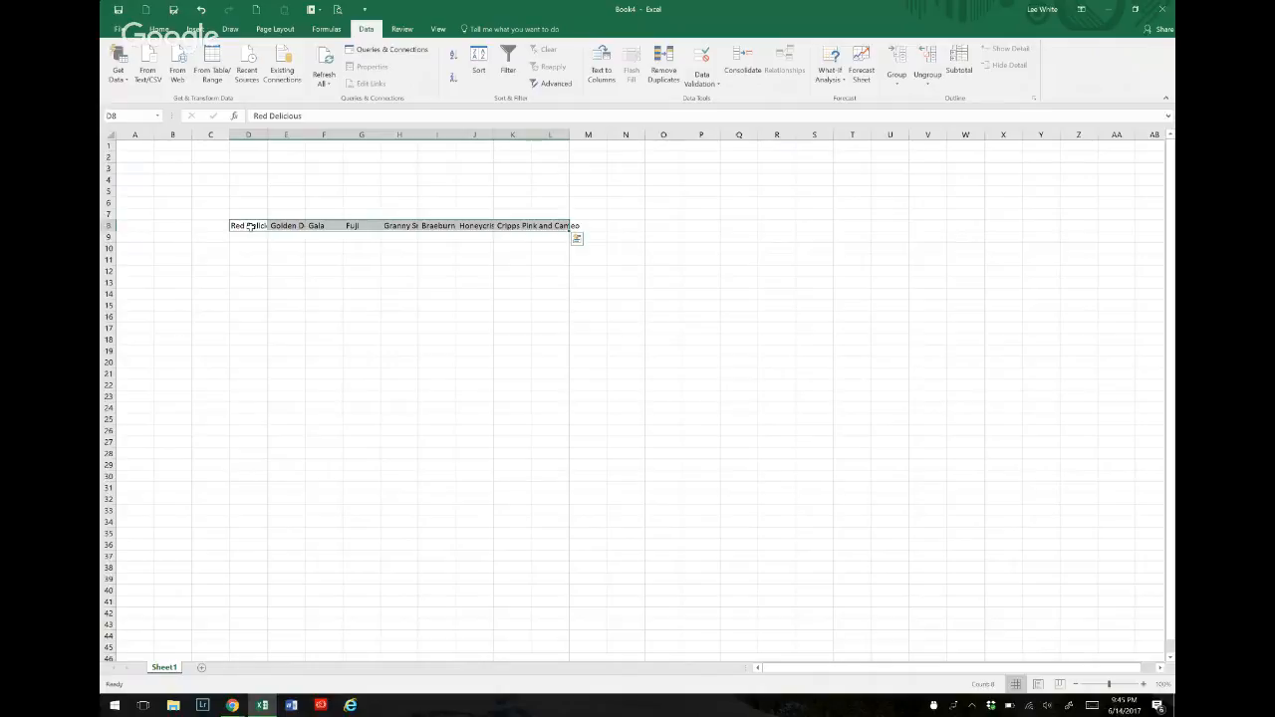
pyautogui.hotkey('ctrl', 'c')
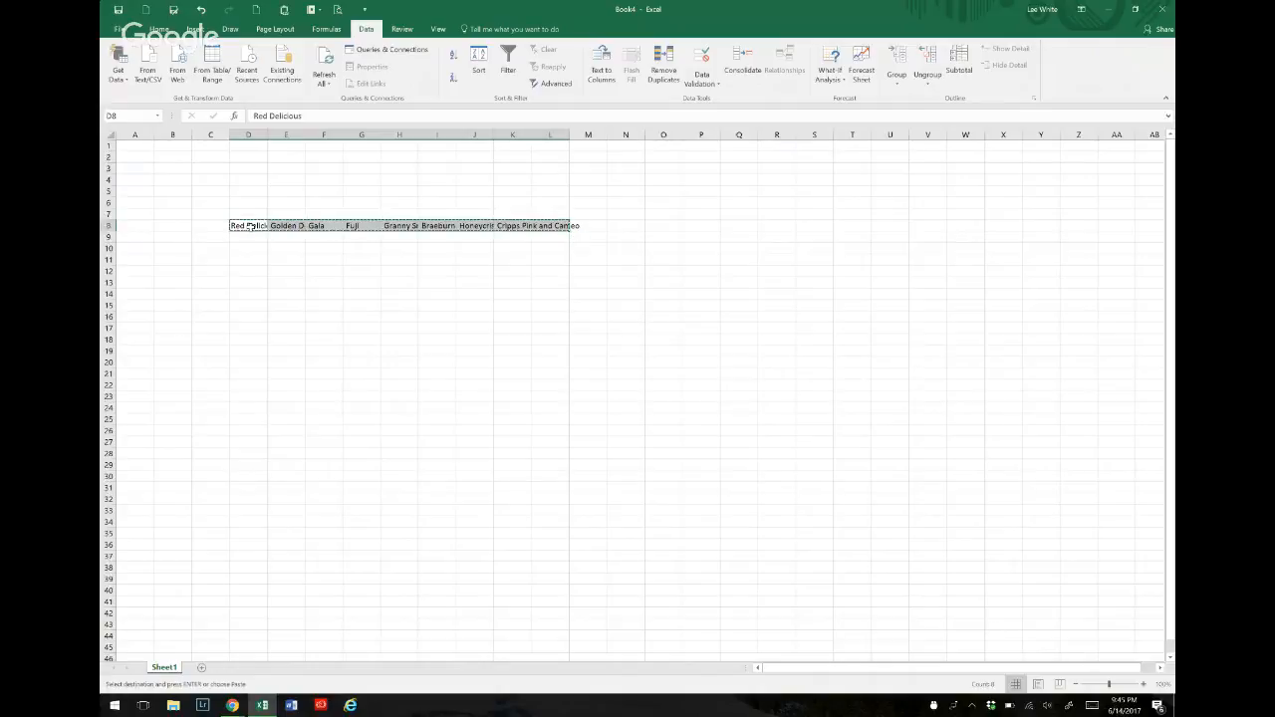
pyautogui.click(247, 248)
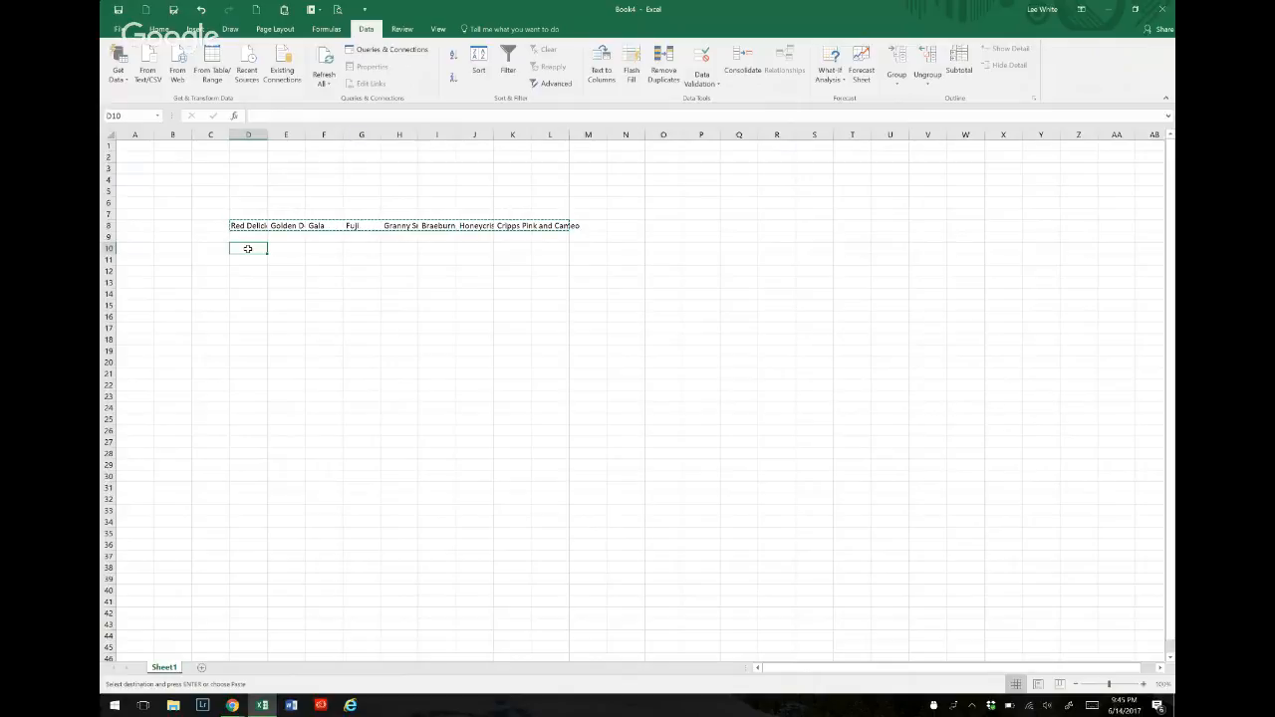
pyautogui.rightClick(247, 248)
pyautogui.moveTo(280, 318)
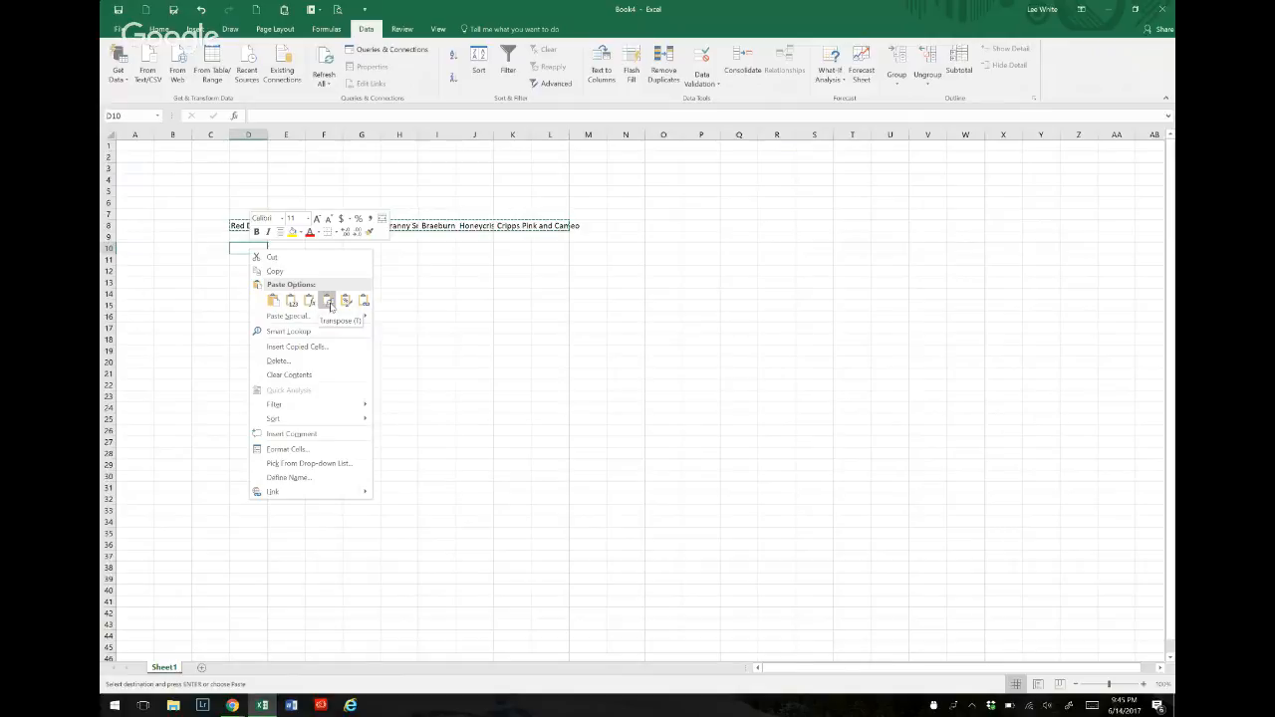
pyautogui.click(330, 303)
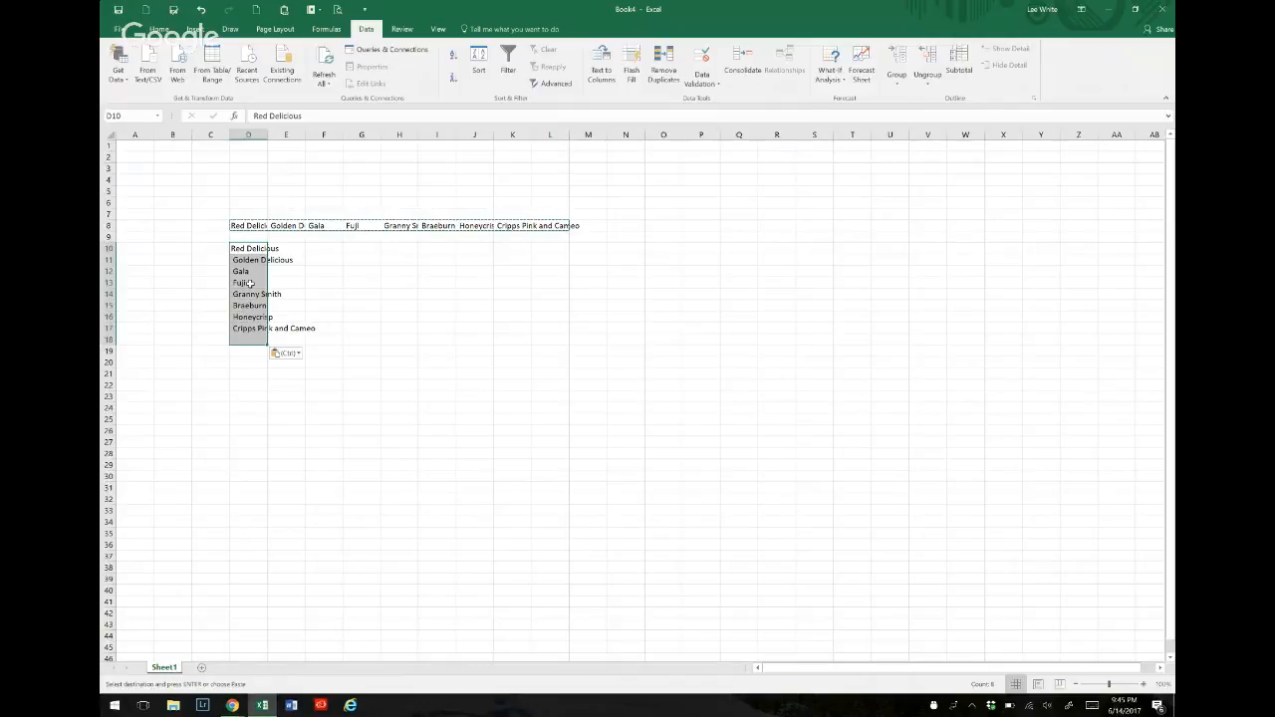
# - Separate the combined last entry so that D17 reads Cripps Pink and D18 reads Cameo
pyautogui.click(244, 328)
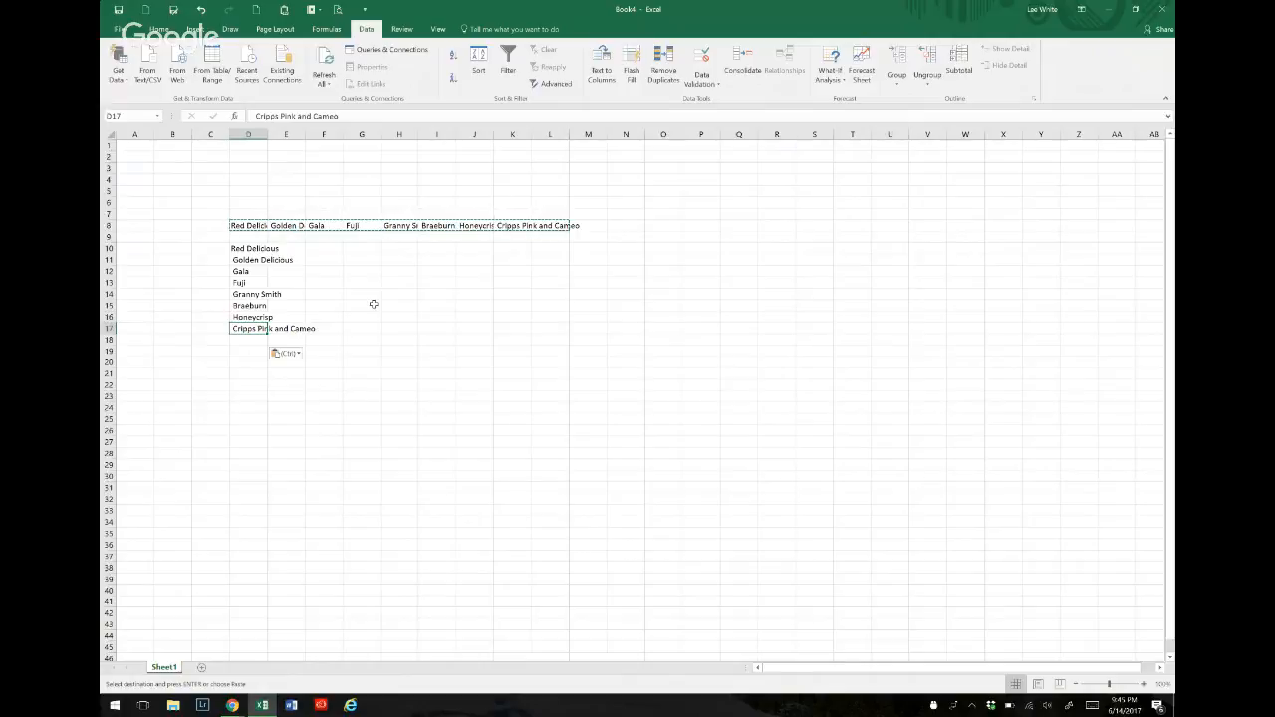
pyautogui.click(312, 115)
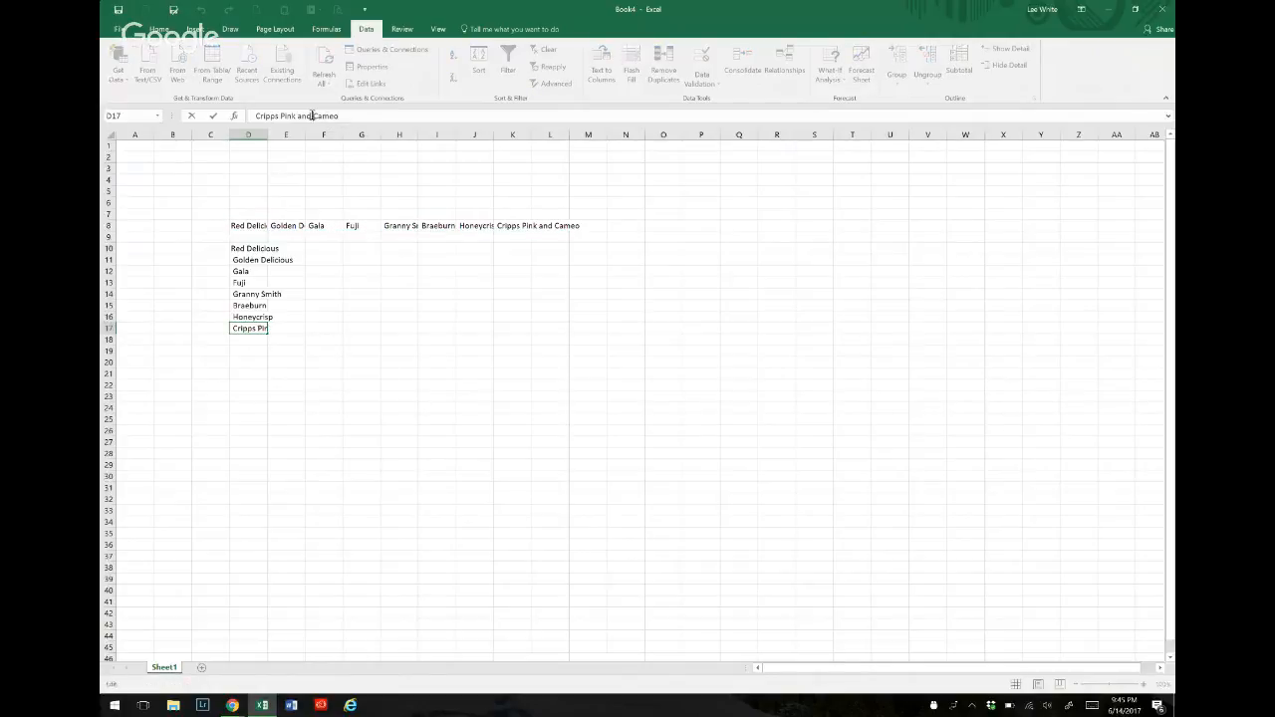
pyautogui.press('BackSpace')
pyautogui.press('BackSpace')
pyautogui.press('BackSpace')
pyautogui.press('BackSpace')
pyautogui.press('BackSpace')
pyautogui.hotkey('shift', 'End')
pyautogui.press('Delete')
pyautogui.press('Return')
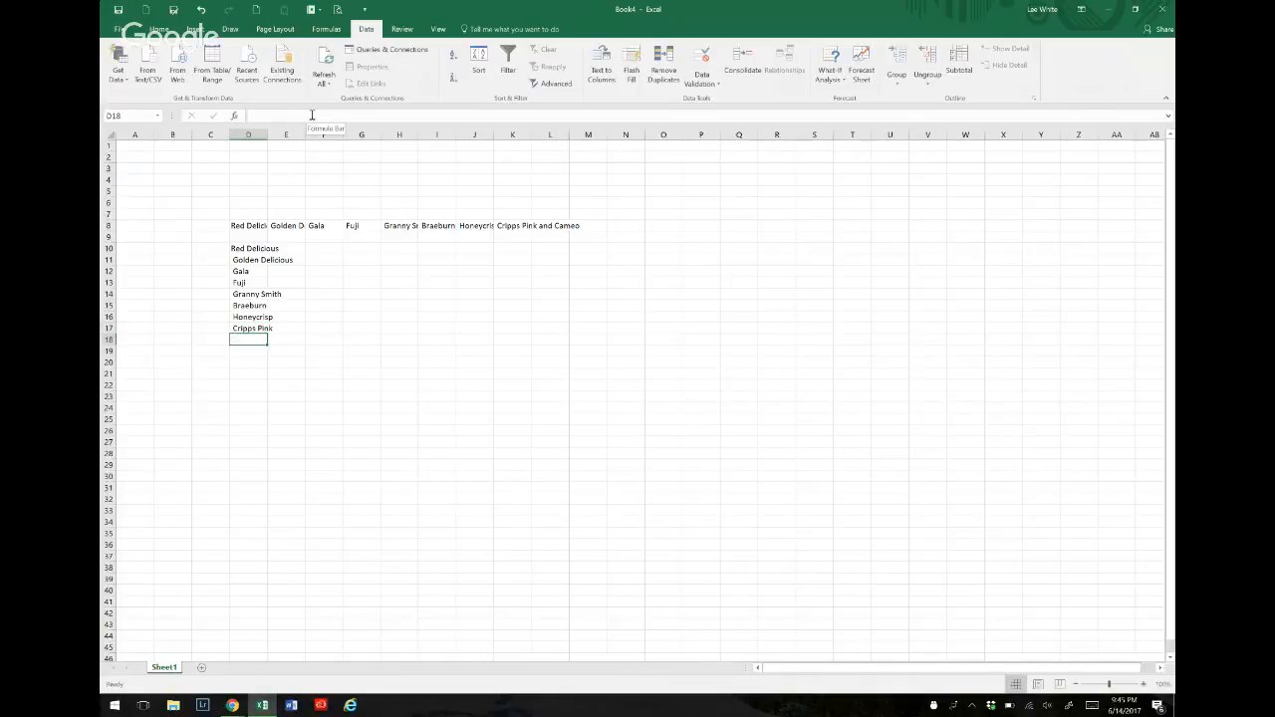
pyautogui.hotkey('ctrl', 'v')
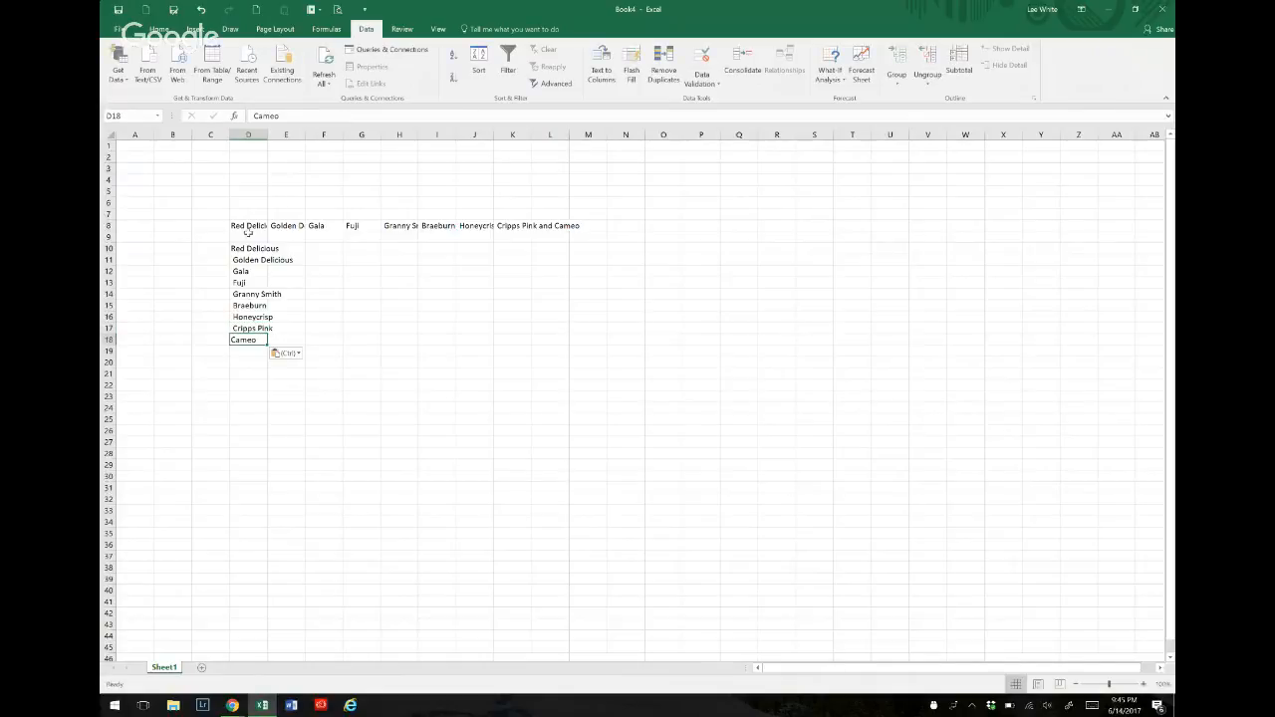
# - Clear the original horizontal list of apple names from D8:L8
pyautogui.click(240, 225)
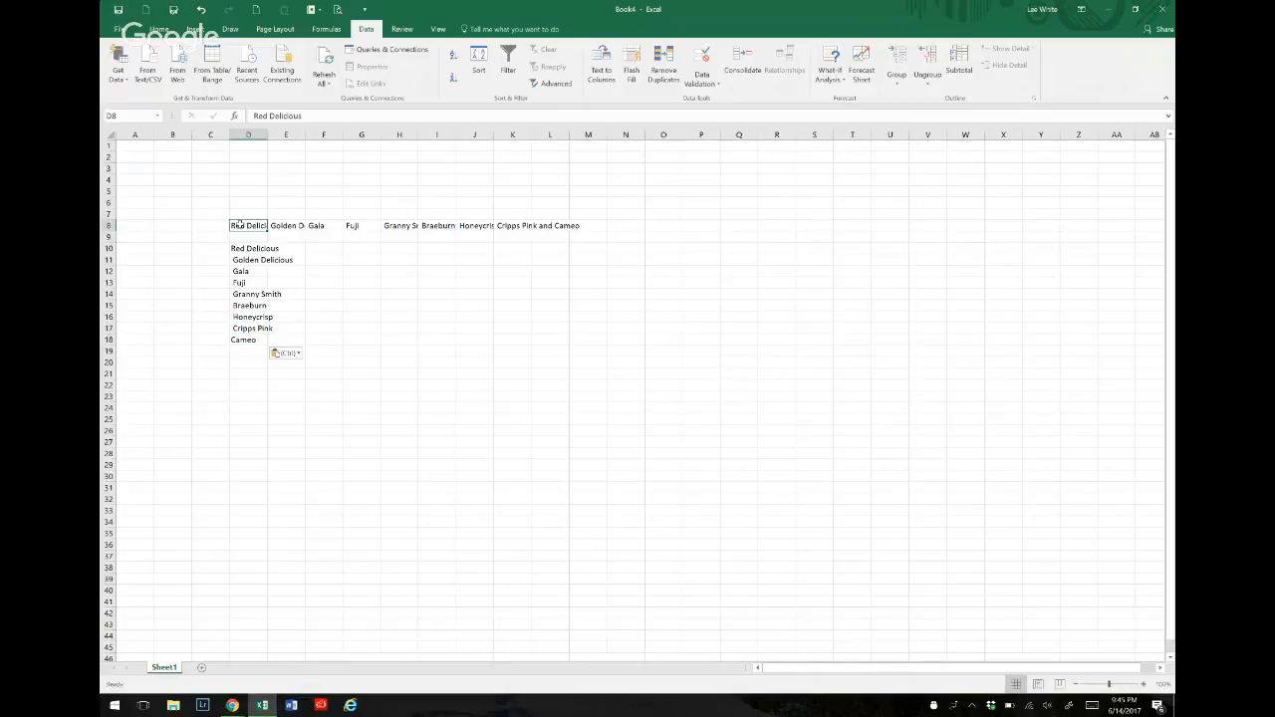
pyautogui.hotkey('shift', 'Right')
pyautogui.hotkey('shift', 'Right')
pyautogui.hotkey('shift', 'Right')
pyautogui.hotkey('shift', 'Right')
pyautogui.hotkey('shift', 'Right')
pyautogui.hotkey('shift', 'Right')
pyautogui.hotkey('shift', 'Right')
pyautogui.hotkey('shift', 'Right')
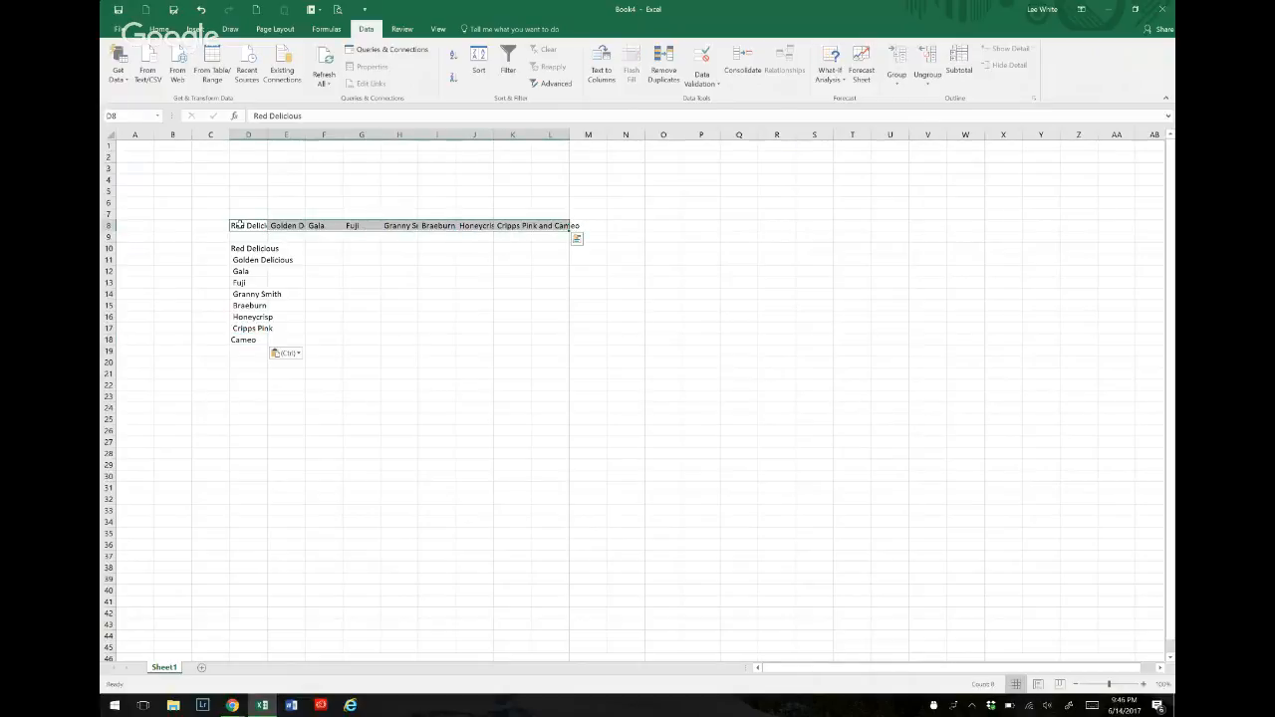
pyautogui.press('Delete')
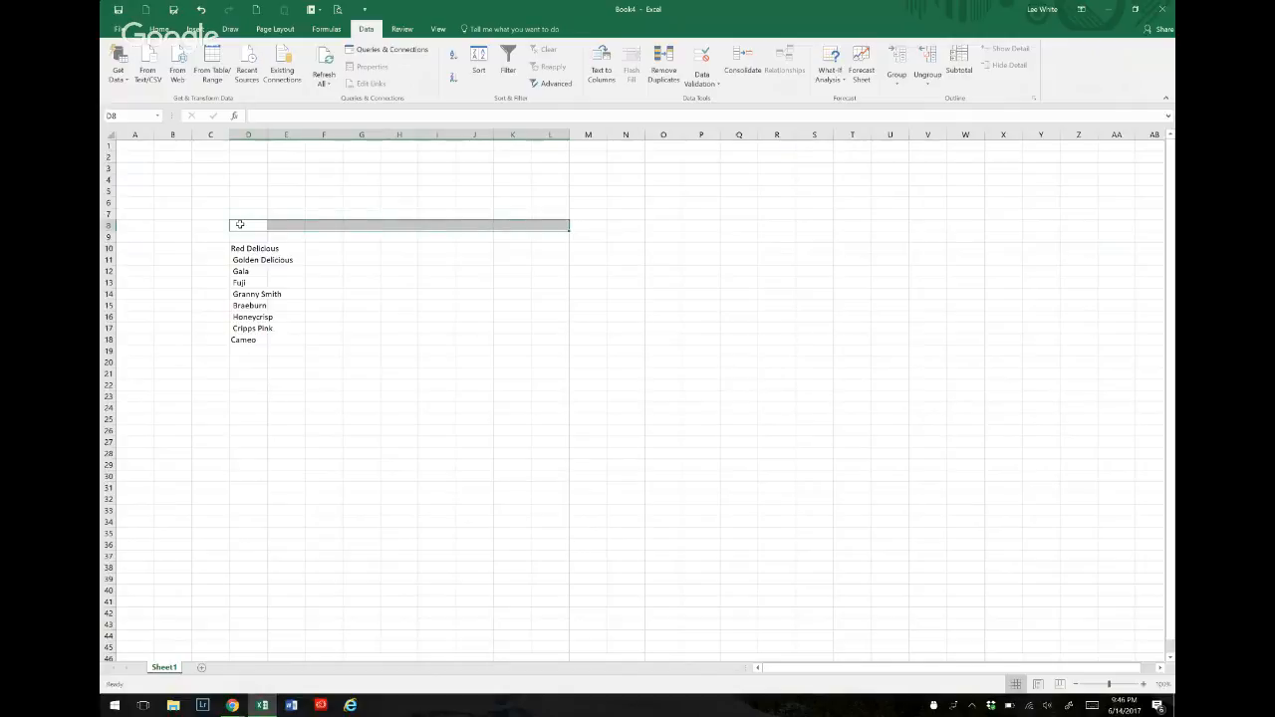
# - Name the vertical apple list in D10:D18 AppleVariety
pyautogui.press('Down')
pyautogui.press('Down')
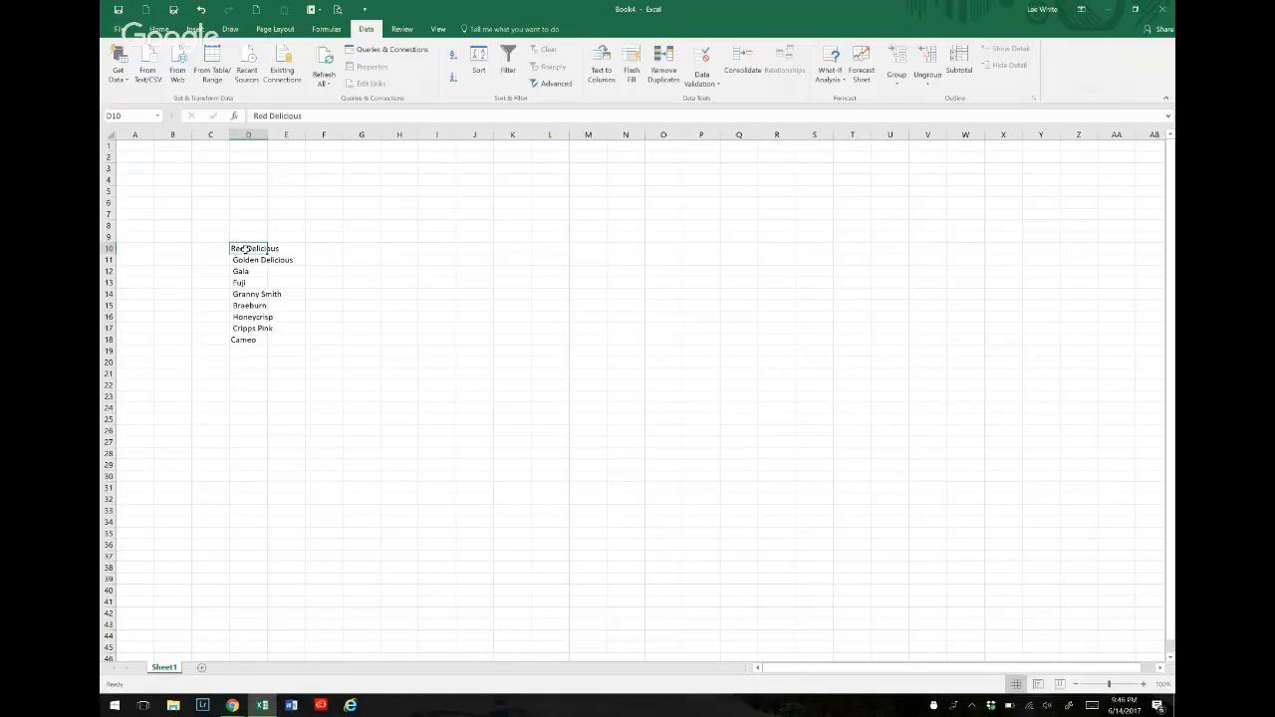
pyautogui.moveTo(245, 248); pyautogui.dragTo(245, 340)
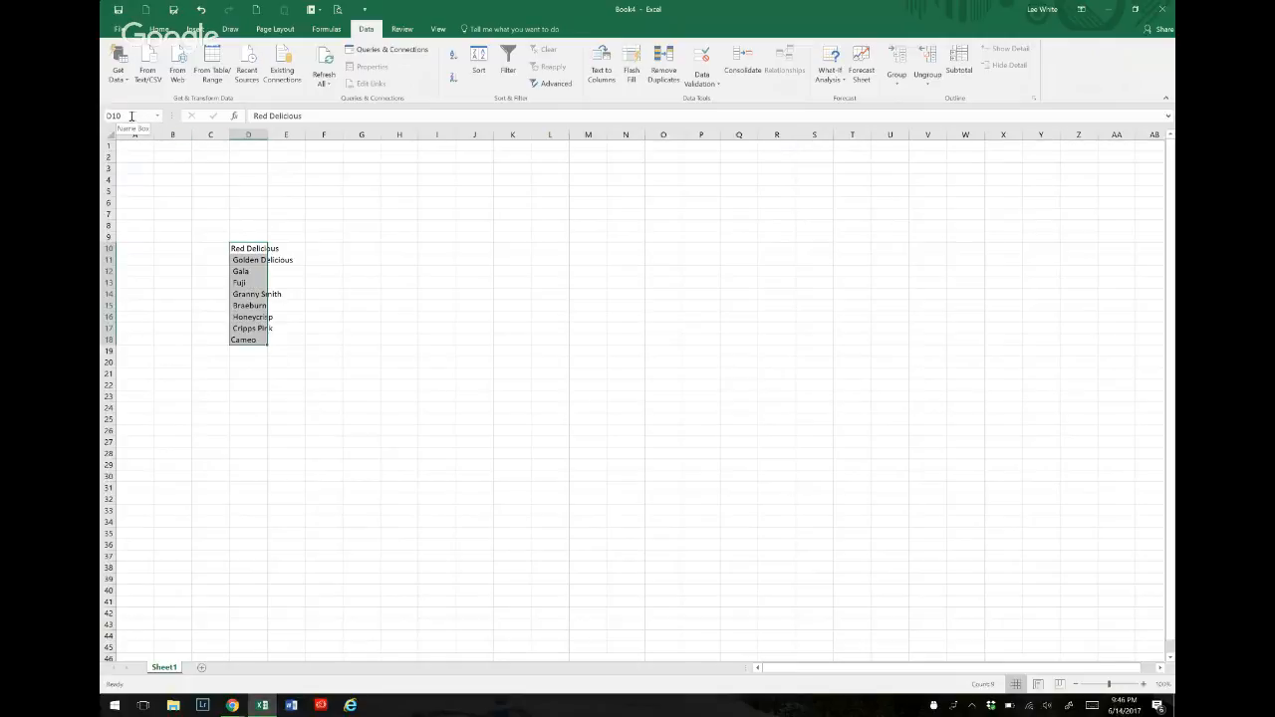
pyautogui.click(131, 116)
pyautogui.write('A')
pyautogui.write('pple')
pyautogui.write('sar')
pyautogui.write('iety')
pyautogui.press('Return')
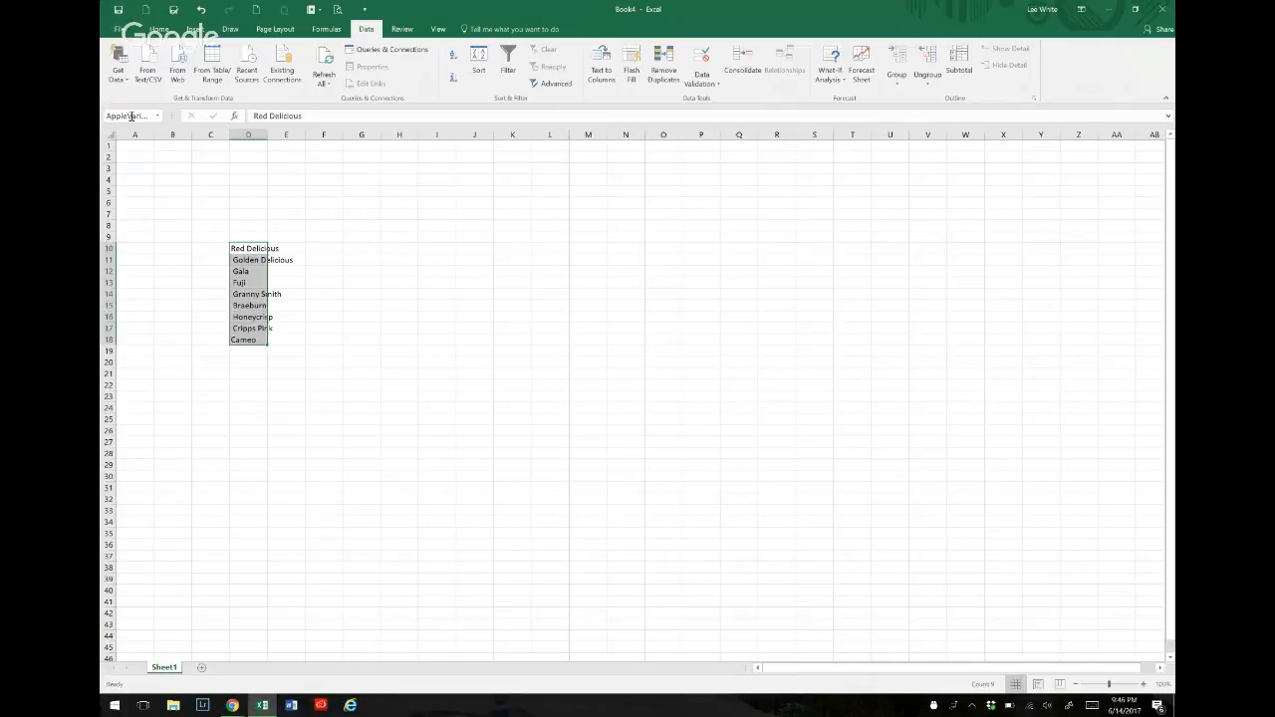
# - Add a new worksheet and enter the heading "Common Washington State Apple Varietys" in D7
pyautogui.click(202, 669)
pyautogui.click(253, 215)
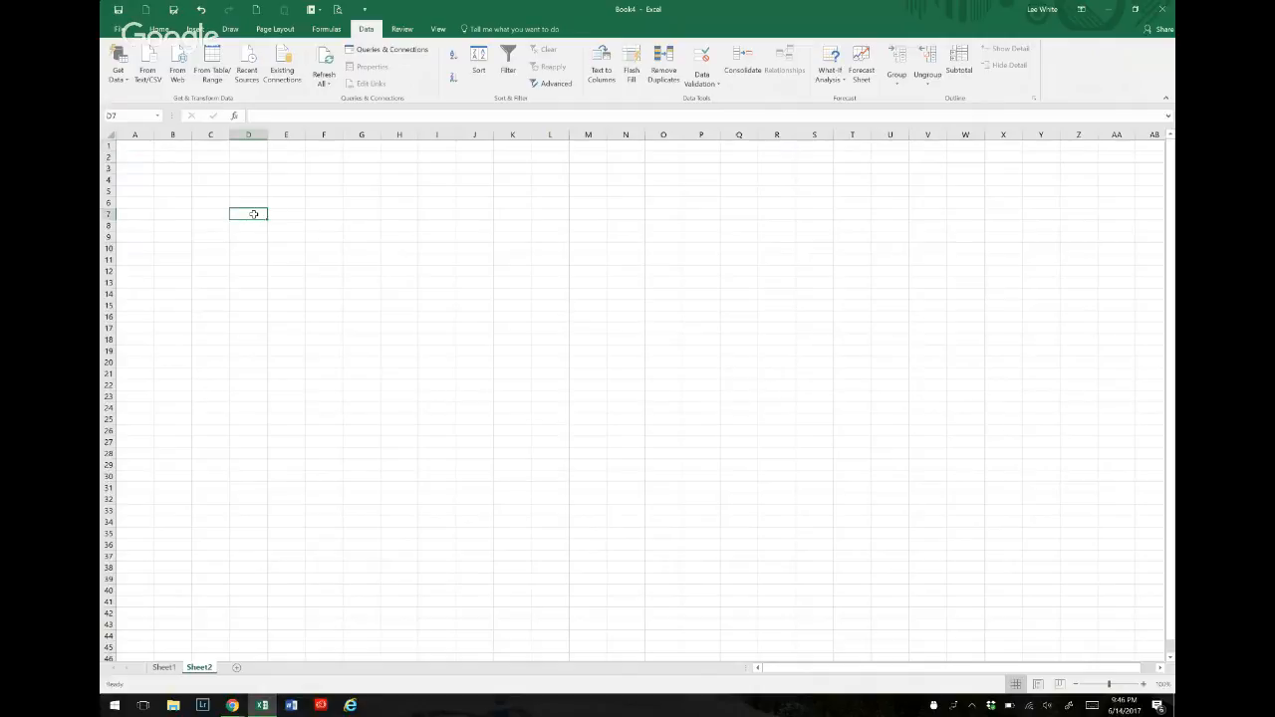
pyautogui.write('Washin')
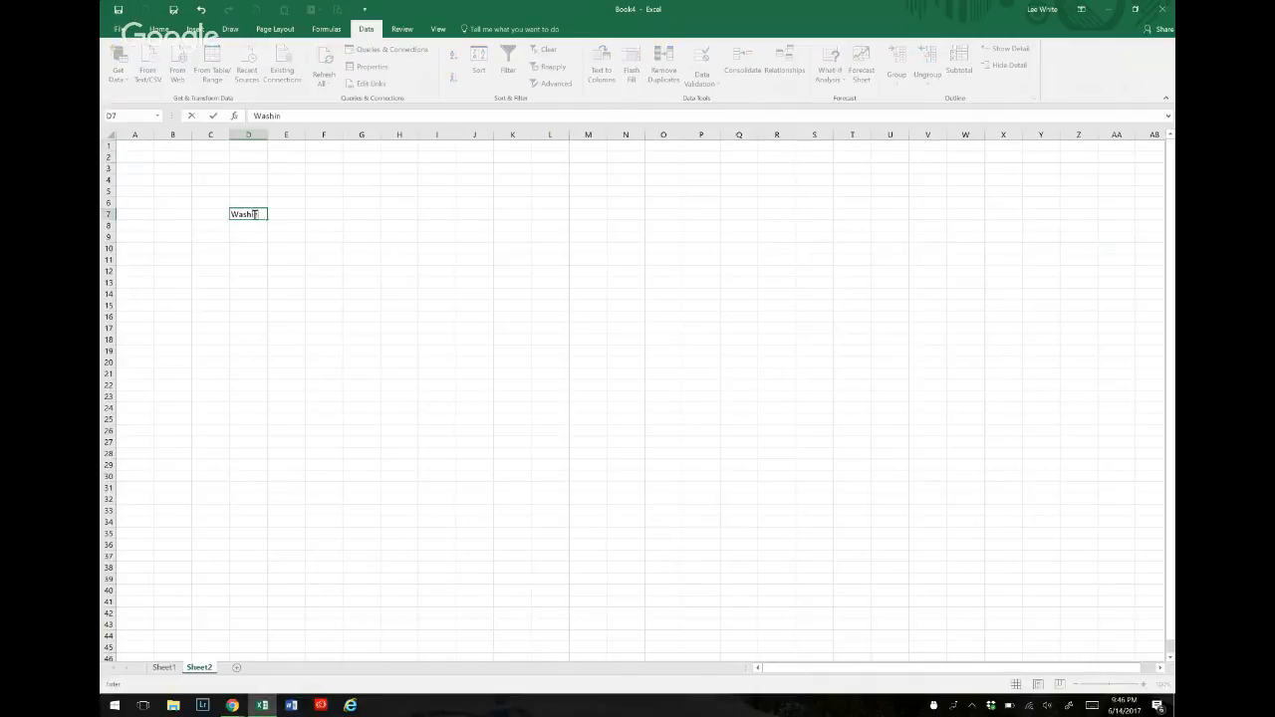
pyautogui.write('gton State Apple')
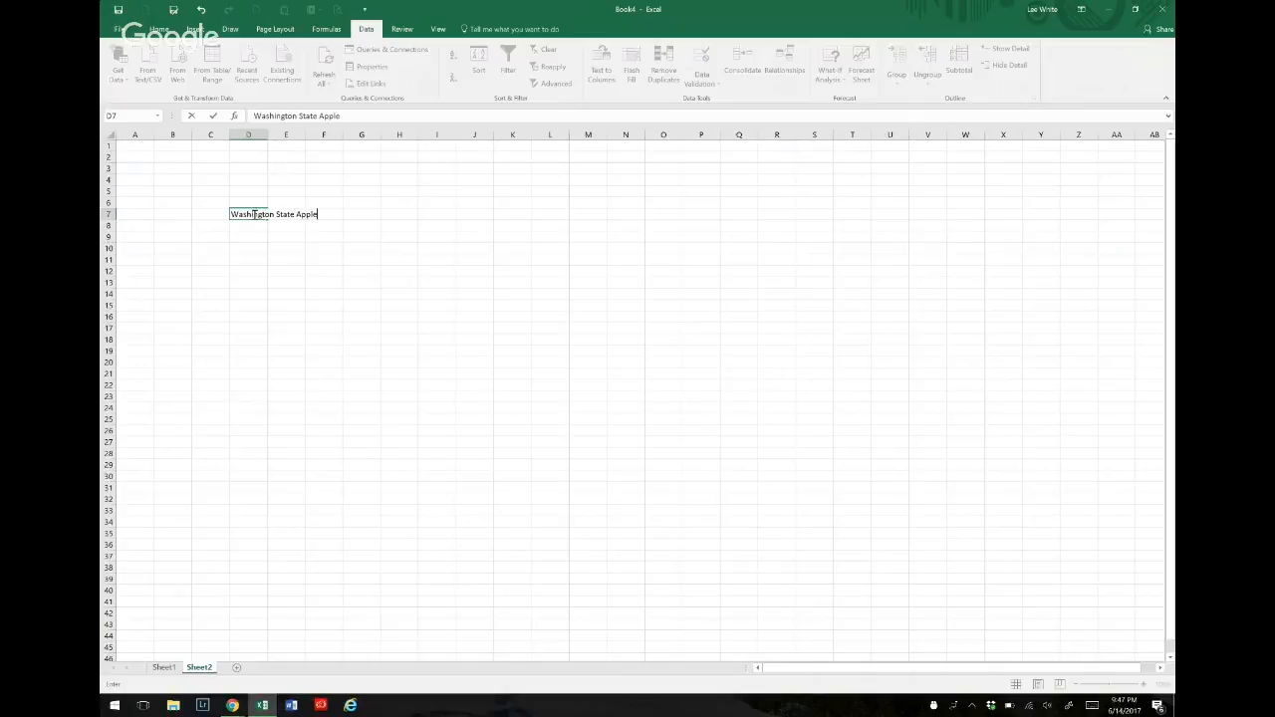
pyautogui.write(' Varietys')
pyautogui.click(251, 116)
pyautogui.write('Common')
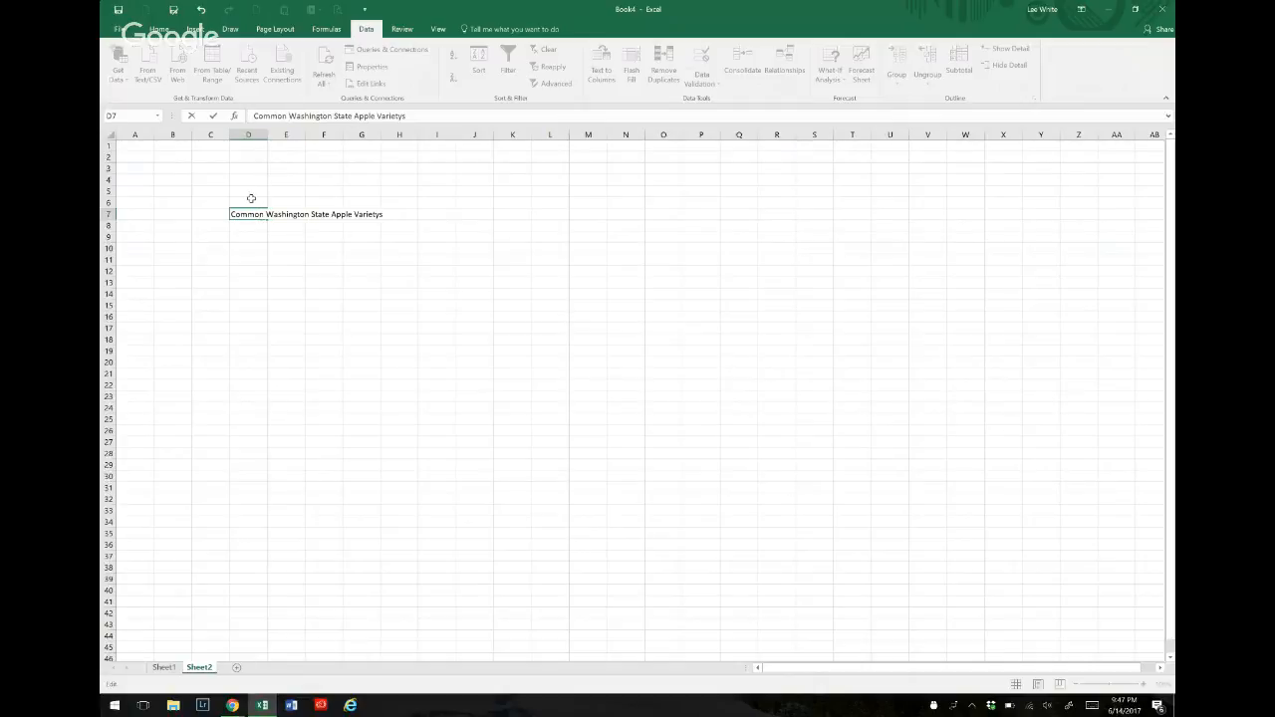
pyautogui.hotkey('ctrl', 'Return')
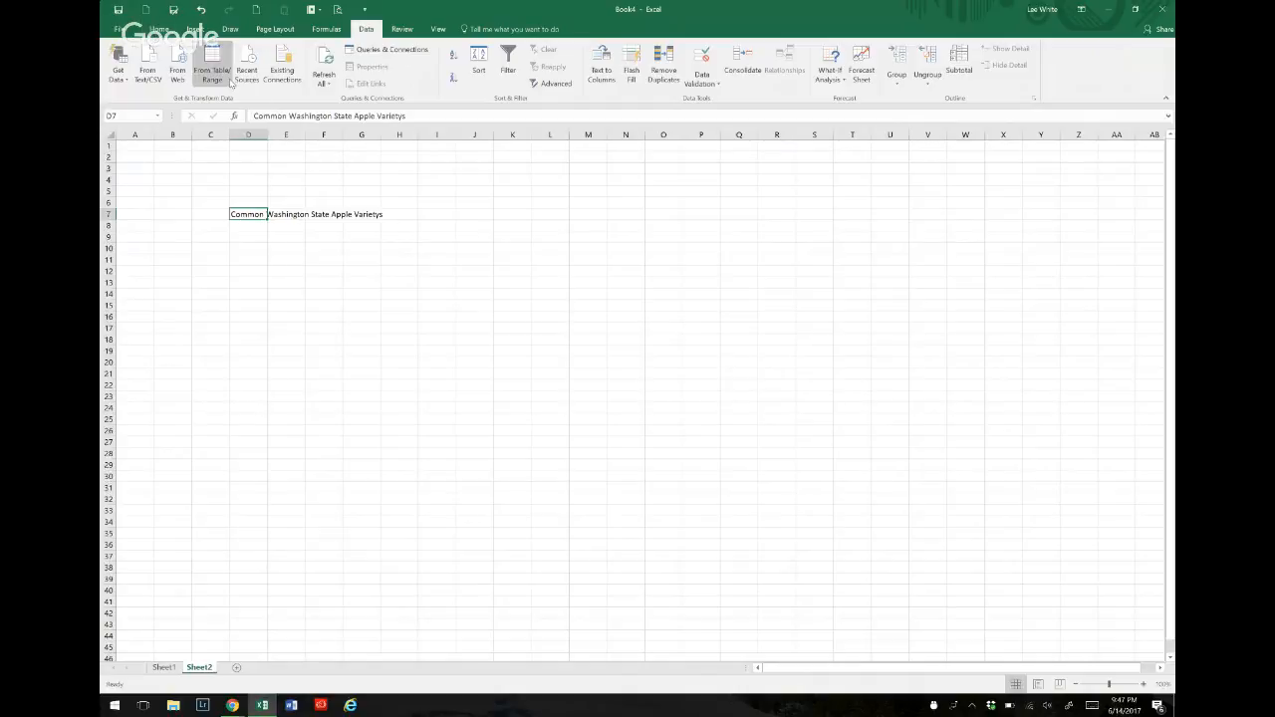
# - Wrap the heading text in D7, widen column D to about double, and centre the heading horizontally
pyautogui.click(160, 29)
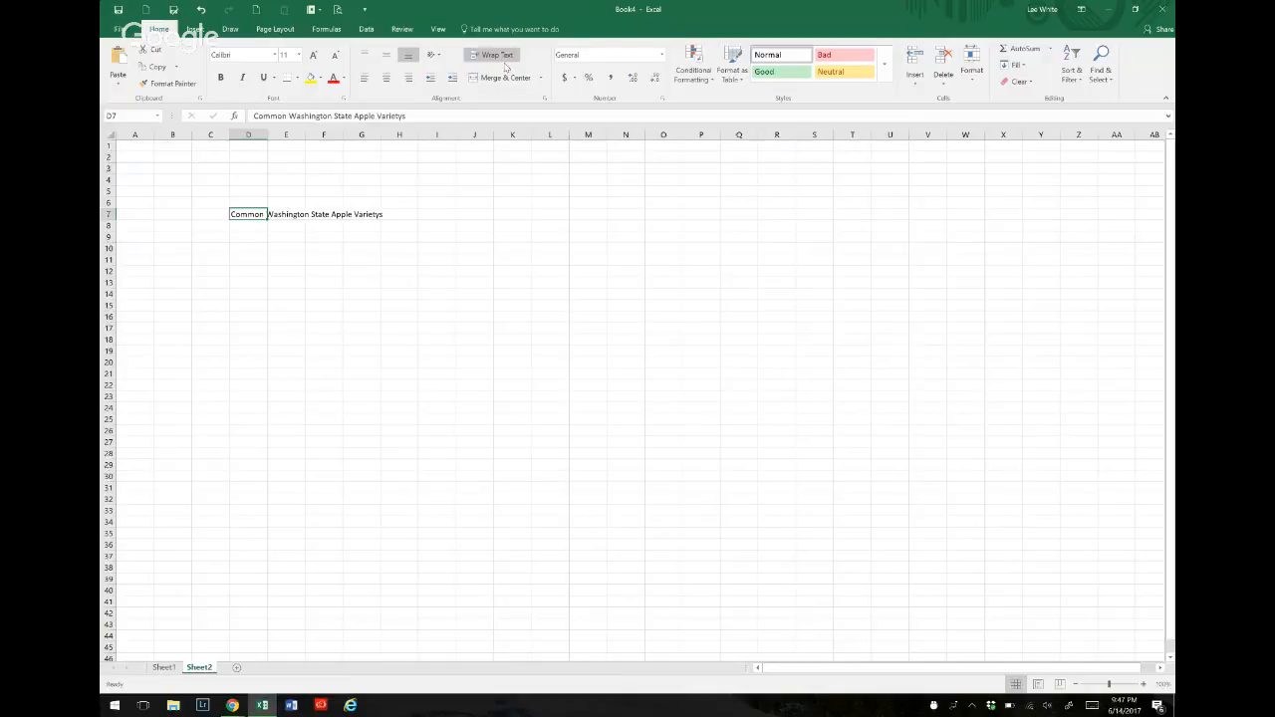
pyautogui.click(497, 56)
pyautogui.moveTo(267, 141); pyautogui.dragTo(304, 138)
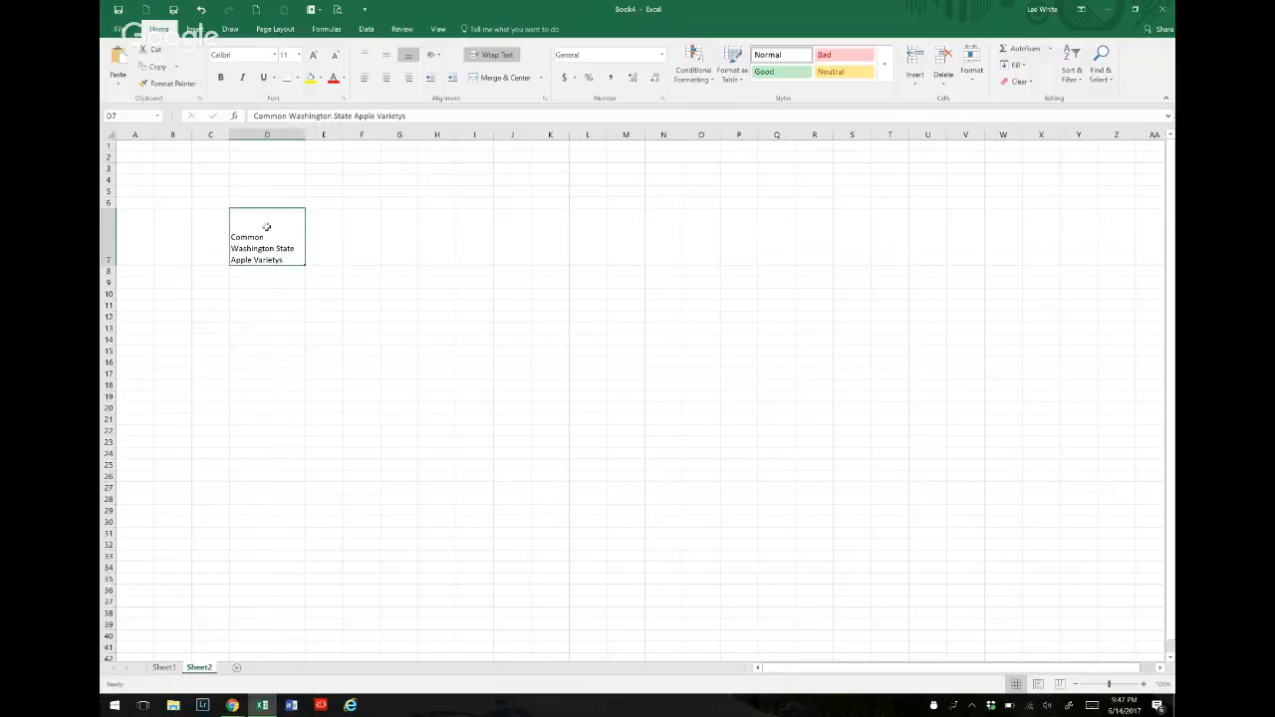
pyautogui.click(387, 80)
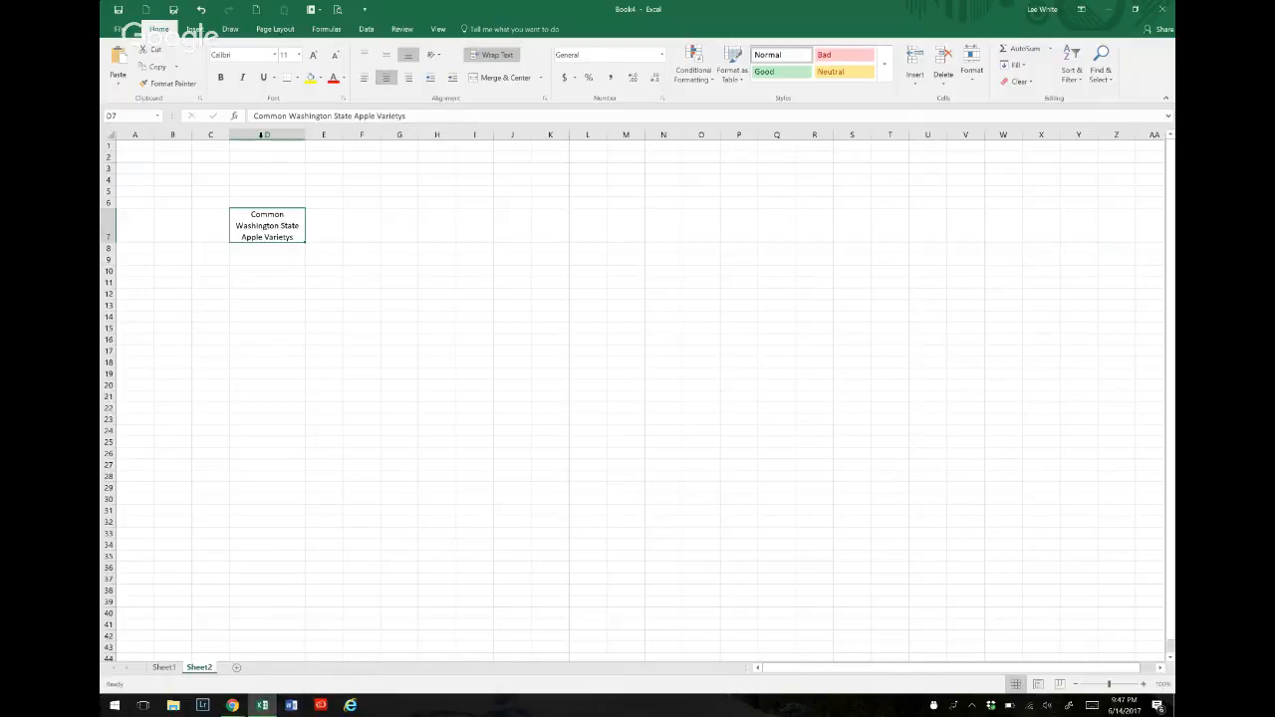
# - Make the heading in D7 bold and add a bottom border to the cell
pyautogui.click(221, 78)
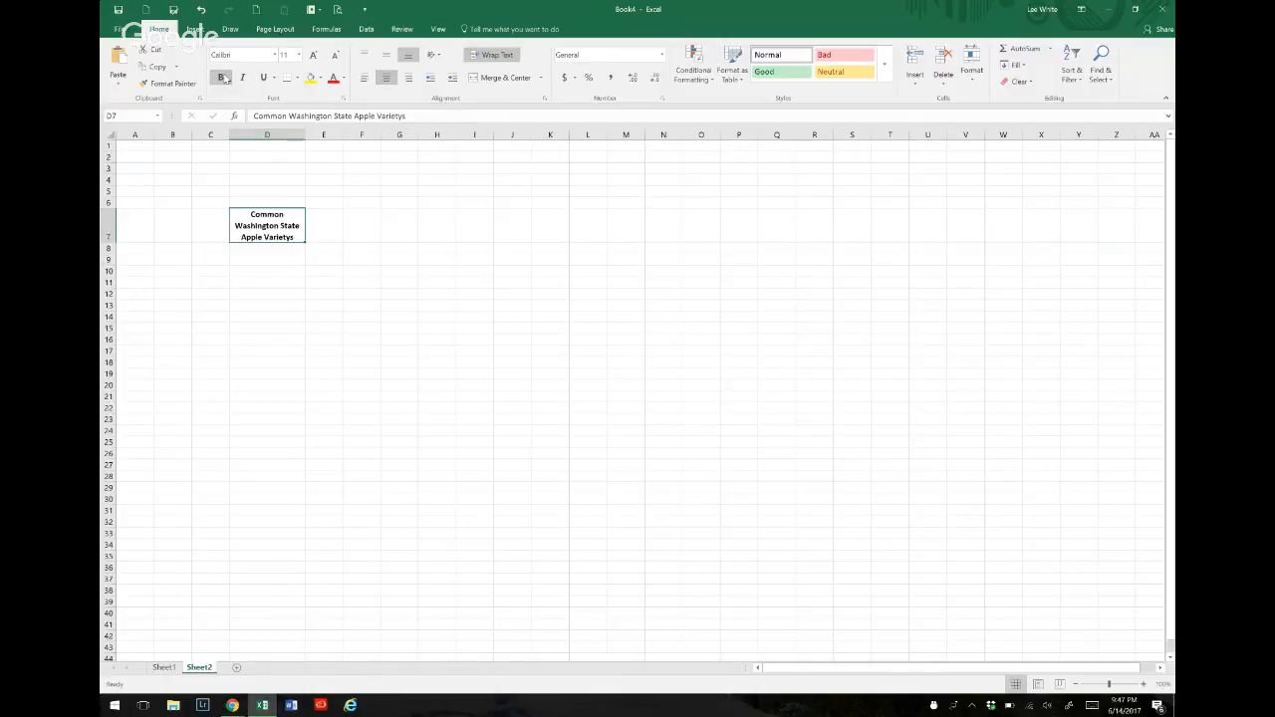
pyautogui.click(286, 79)
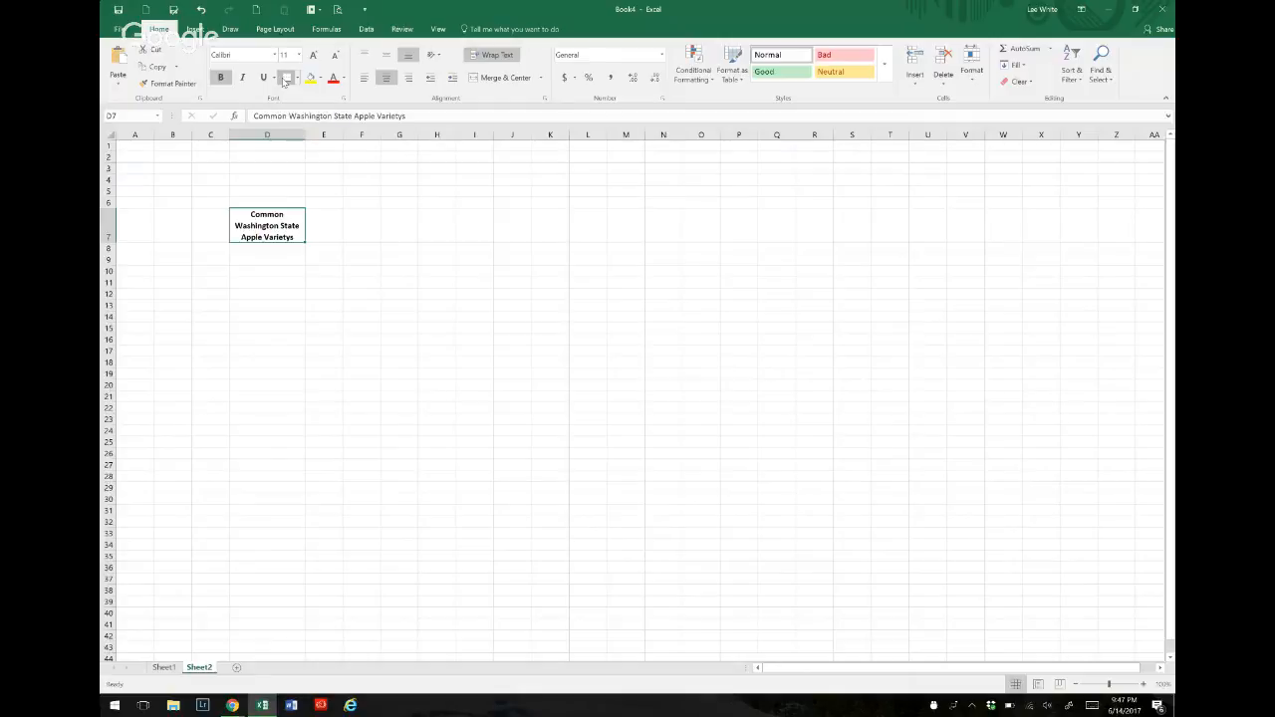
pyautogui.click(275, 249)
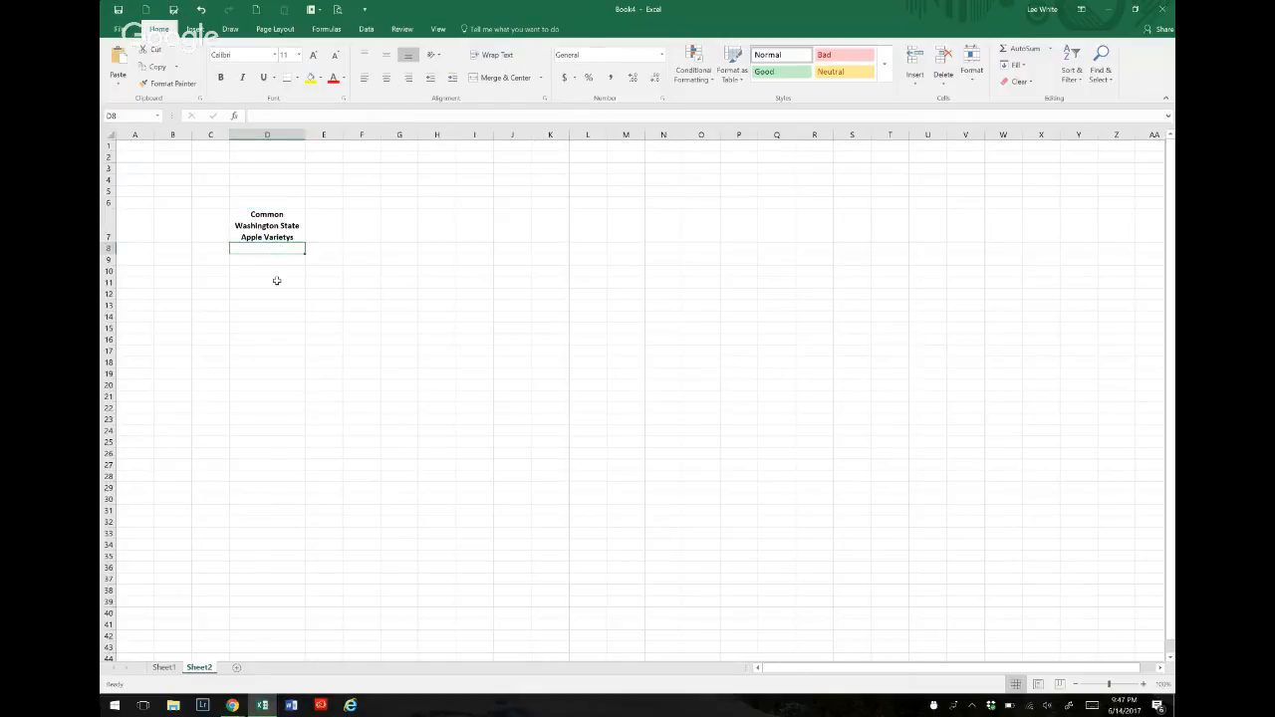
pyautogui.press('Down')
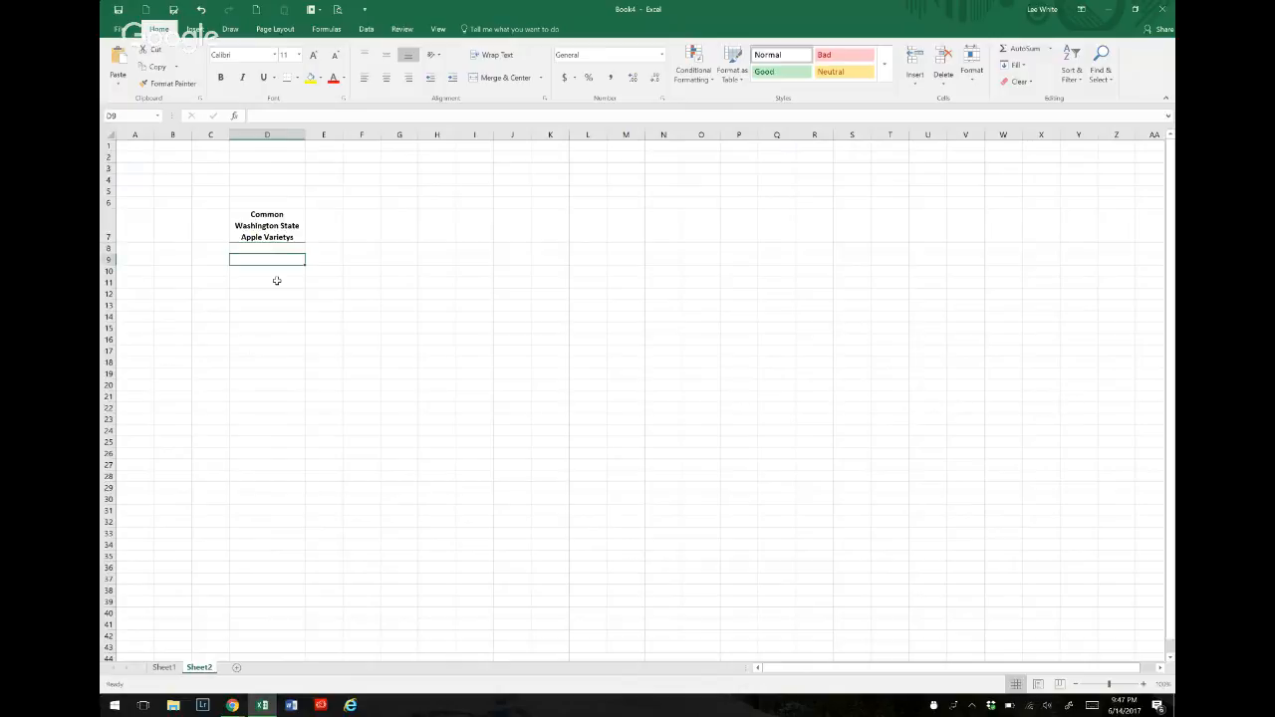
# - Apply list data validation to D8:D20 with an in-cell drop-down, using =AppleVariety as the source
pyautogui.press('Up')
pyautogui.hotkey('shift', 'Down')
pyautogui.hotkey('shift', 'Down')
pyautogui.hotkey('shift', 'Down')
pyautogui.hotkey('shift', 'Down')
pyautogui.hotkey('shift', 'Down')
pyautogui.hotkey('shift', 'Down')
pyautogui.hotkey('shift', 'Down')
pyautogui.hotkey('shift', 'Down')
pyautogui.hotkey('shift', 'Down')
pyautogui.hotkey('shift', 'Down')
pyautogui.hotkey('shift', 'Down')
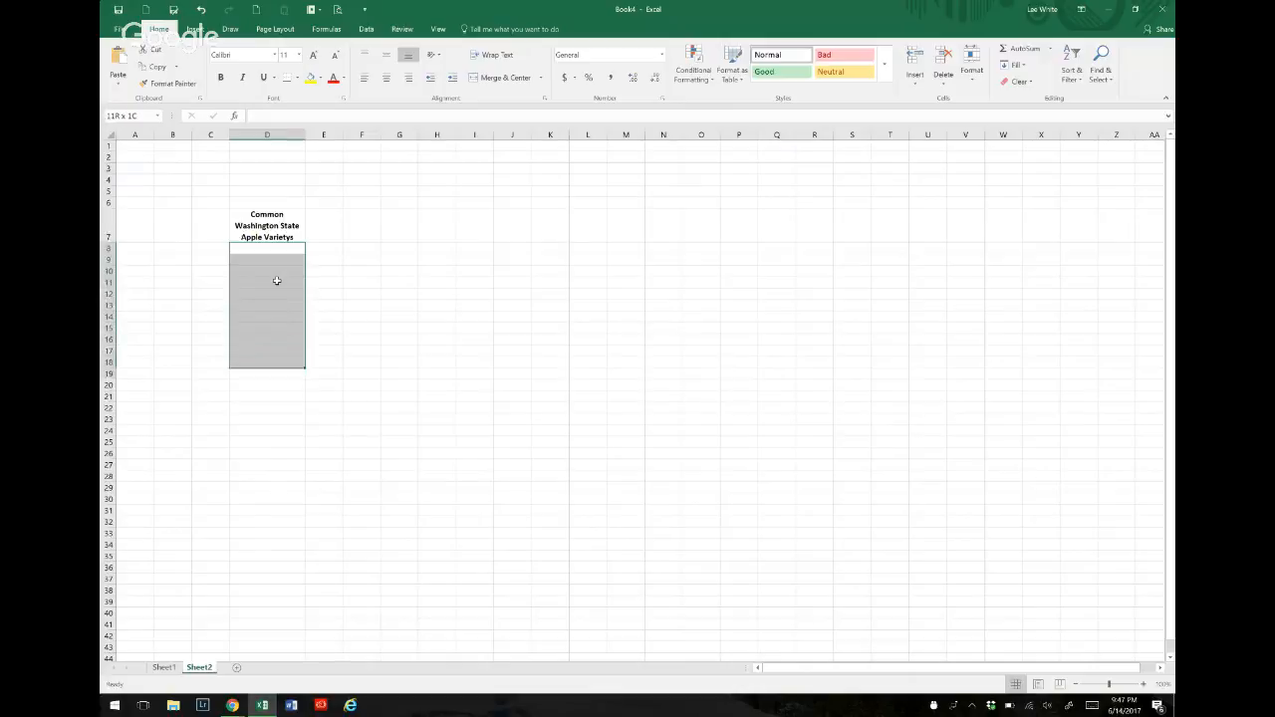
pyautogui.hotkey('shift', 'Down')
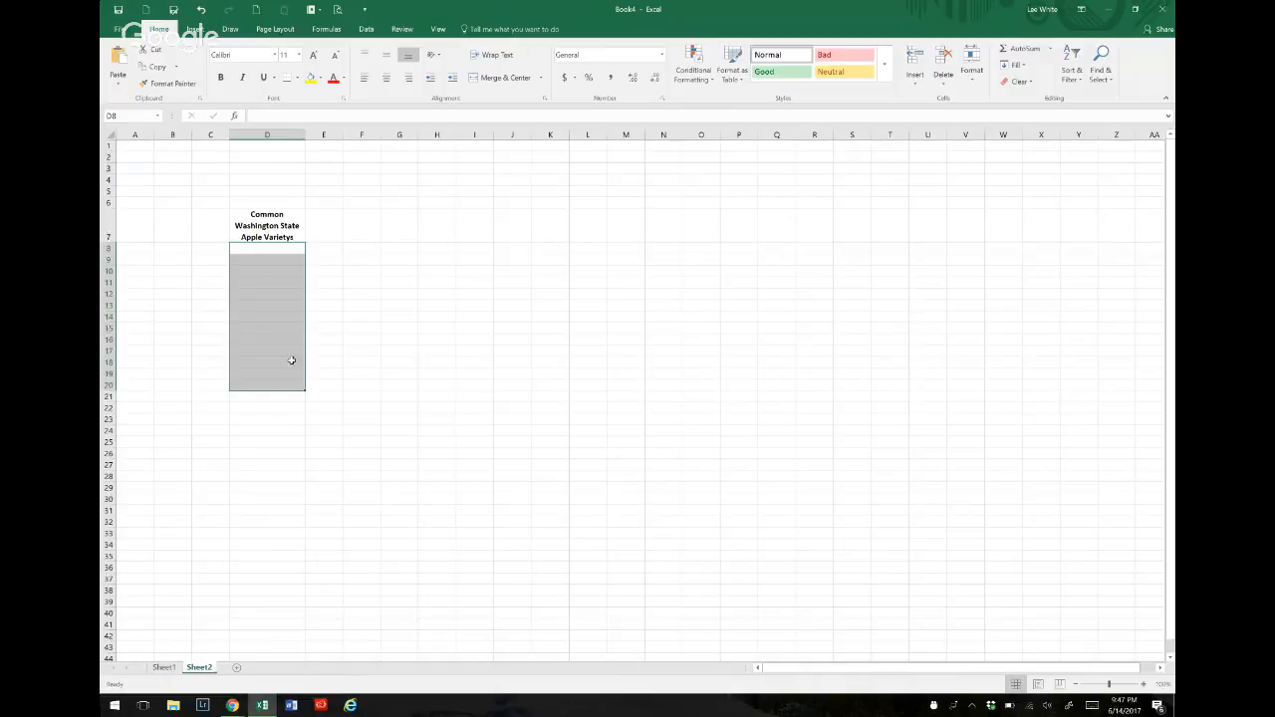
pyautogui.click(365, 30)
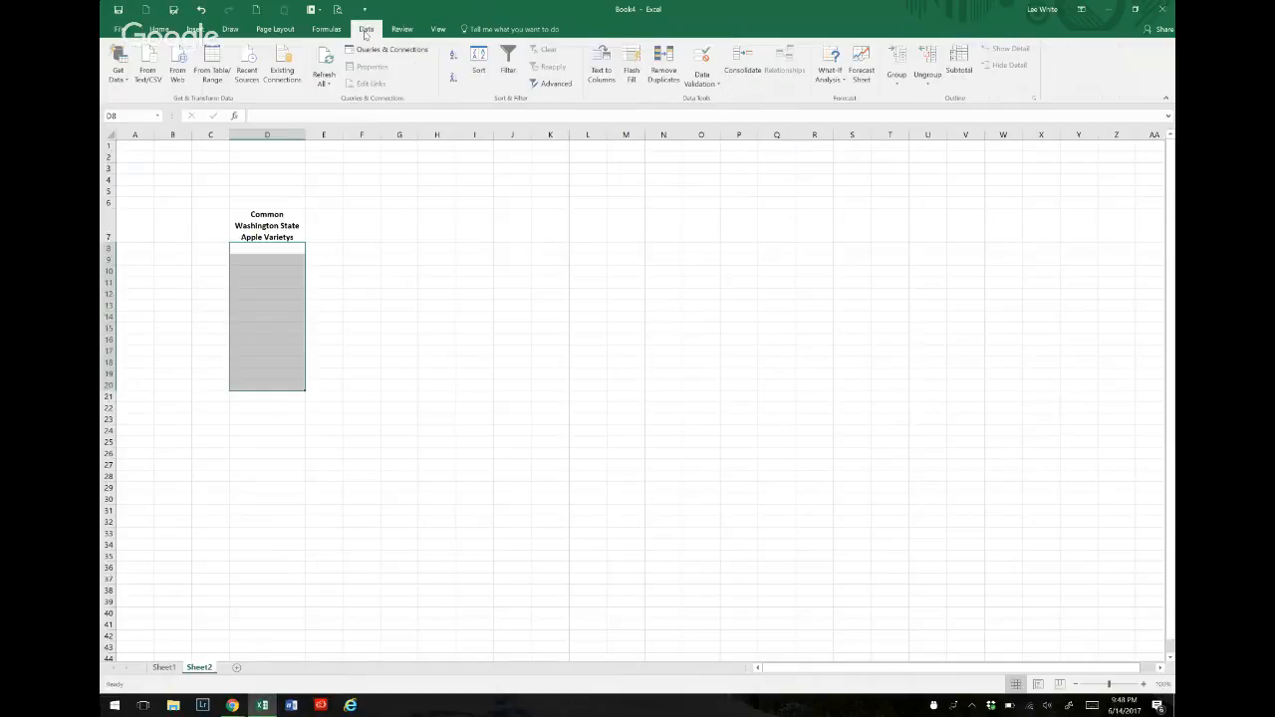
pyautogui.click(702, 58)
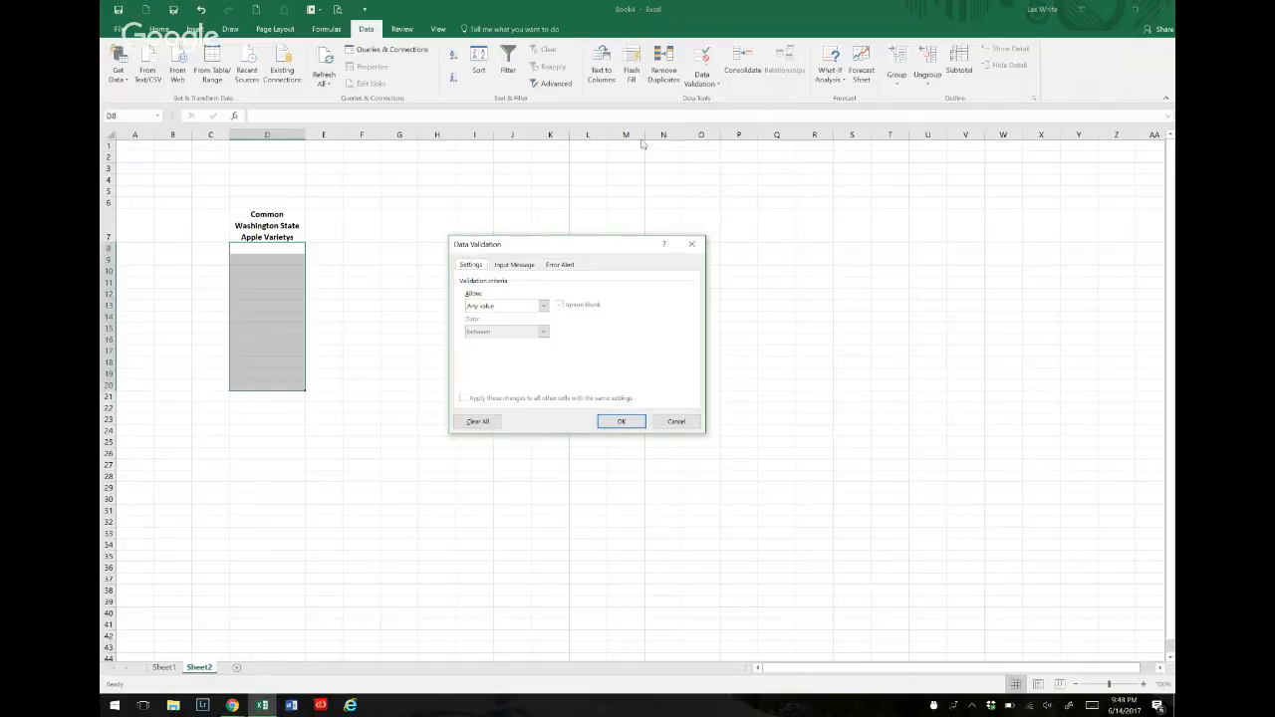
pyautogui.click(491, 309)
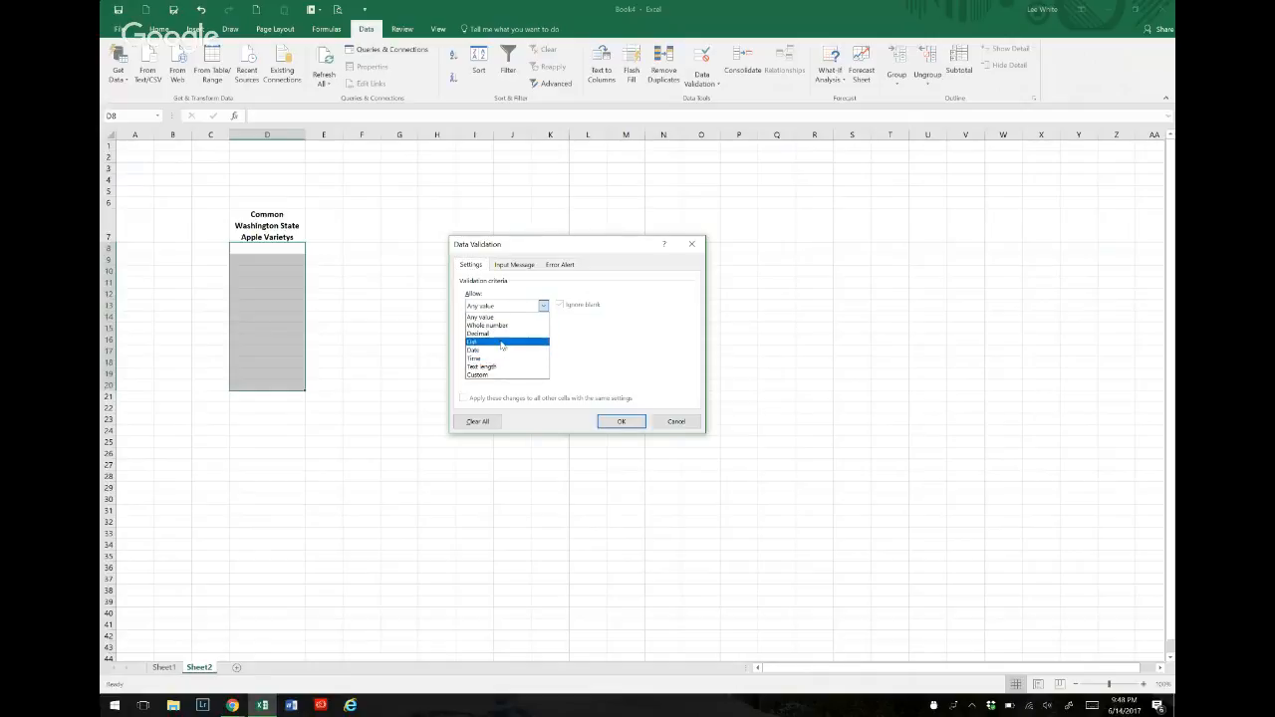
pyautogui.click(502, 343)
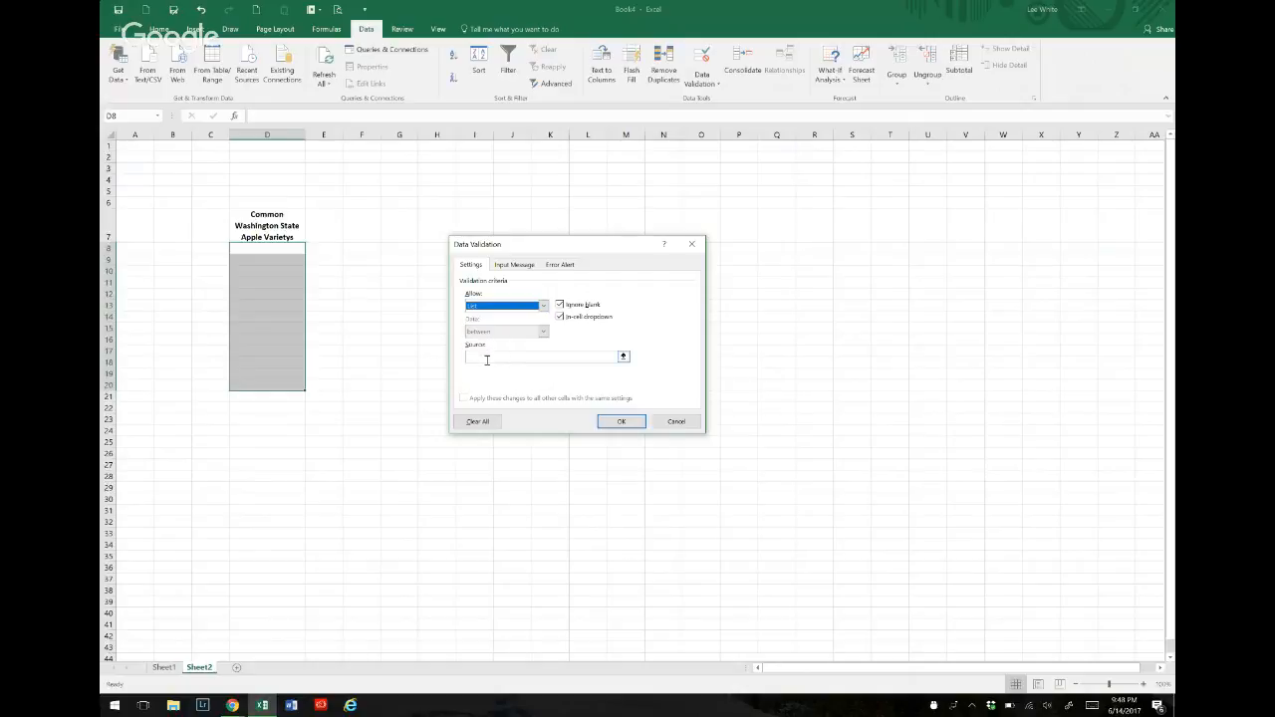
pyautogui.click(488, 360)
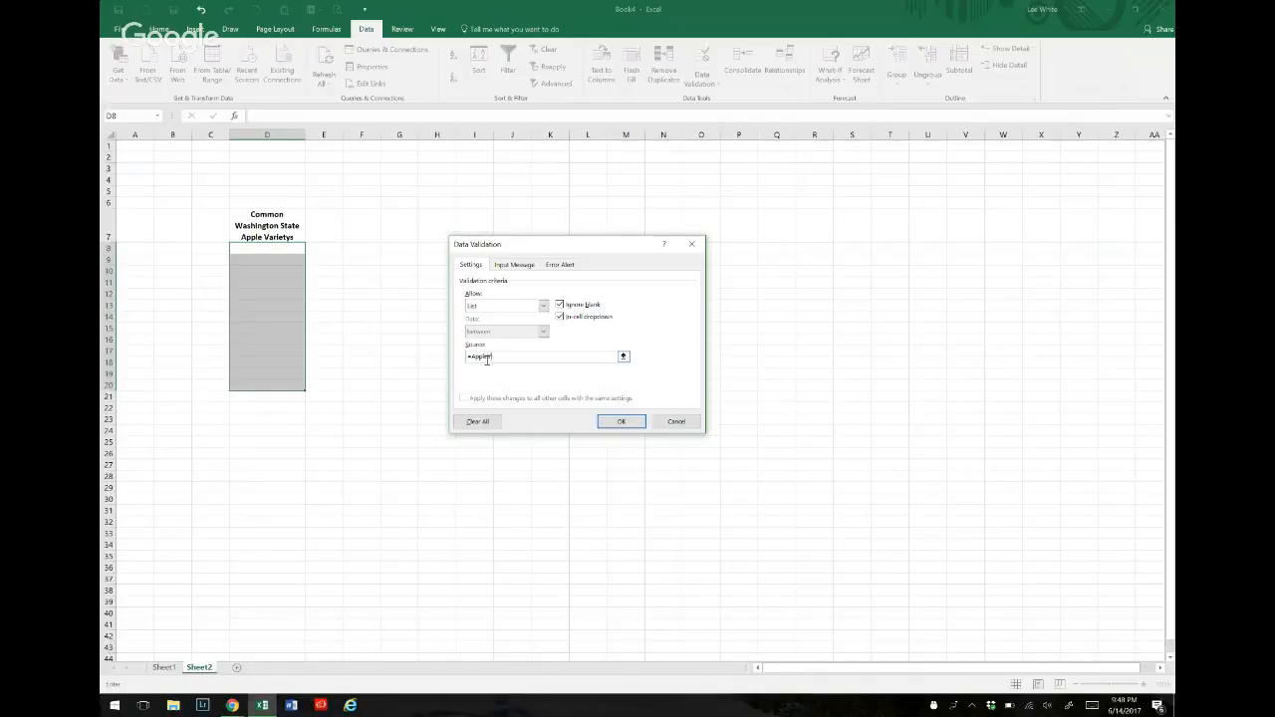
pyautogui.write('iety')
pyautogui.click(611, 423)
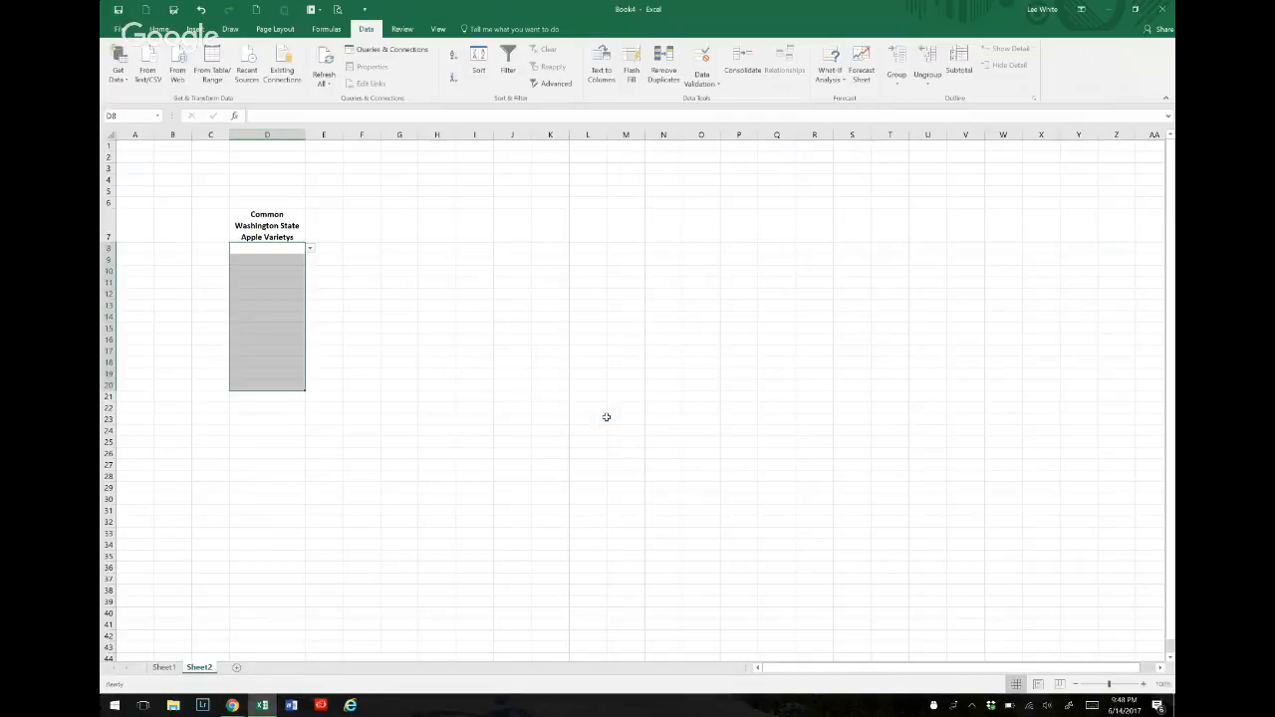
# - Pick Golden Delicious in D8, Braeburn in D9 and Granny Smith in D10 from the cells' drop-down lists
pyautogui.click(297, 249)
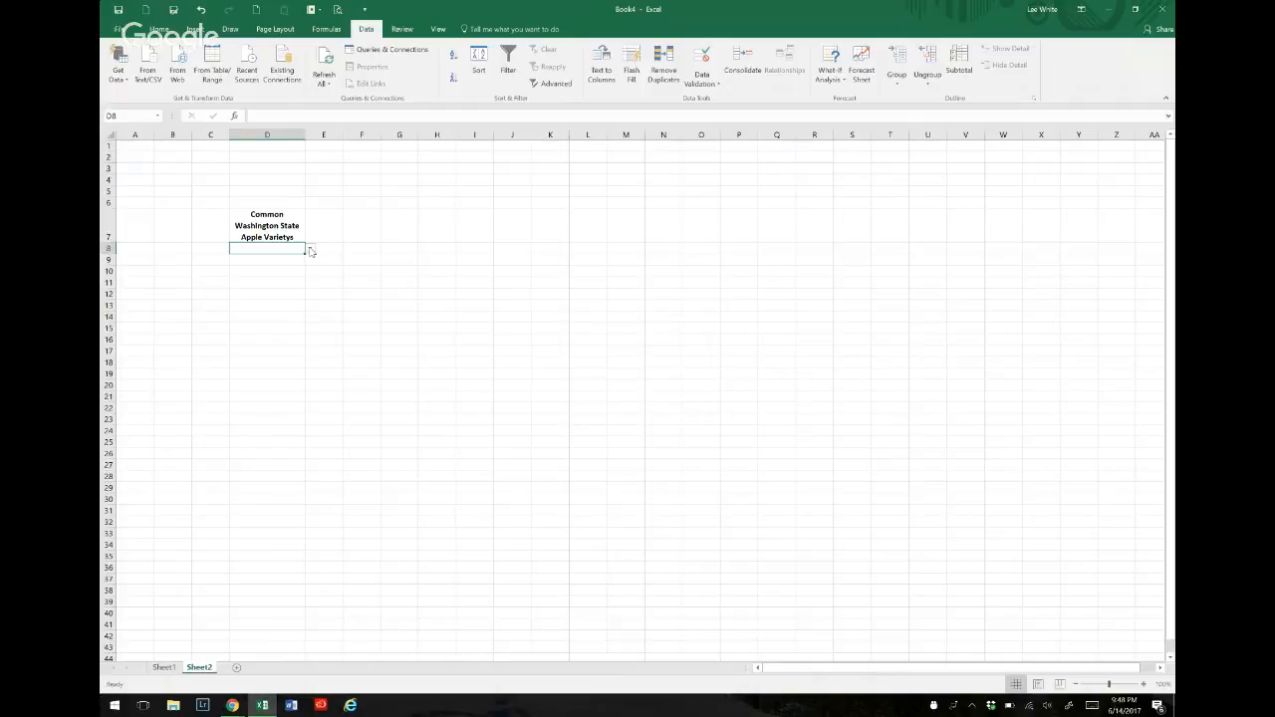
pyautogui.click(310, 250)
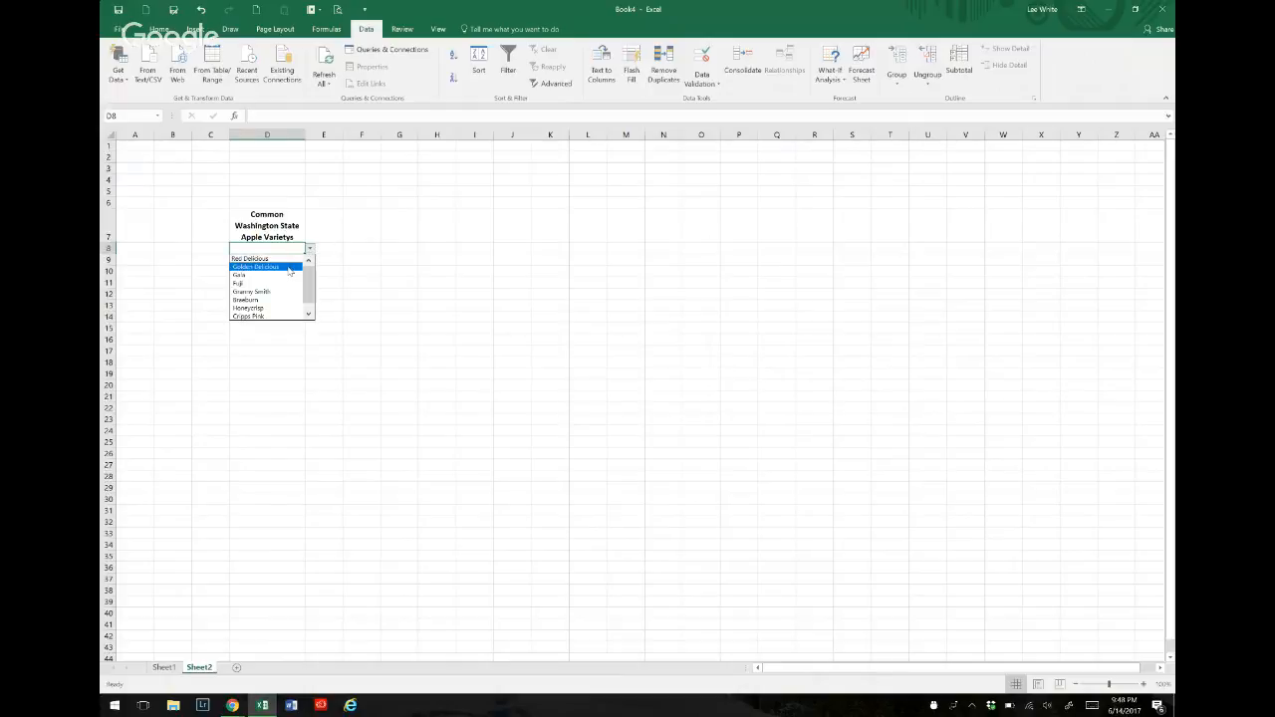
pyautogui.click(289, 267)
pyautogui.click(289, 258)
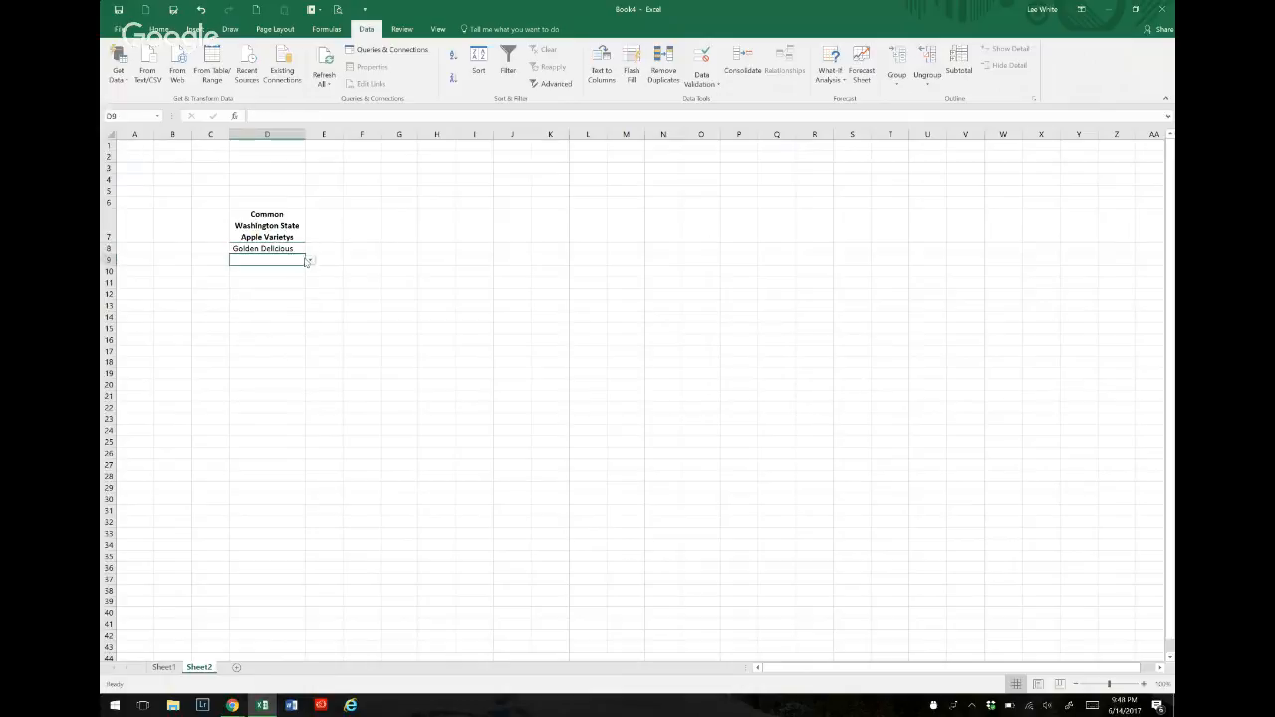
pyautogui.click(308, 260)
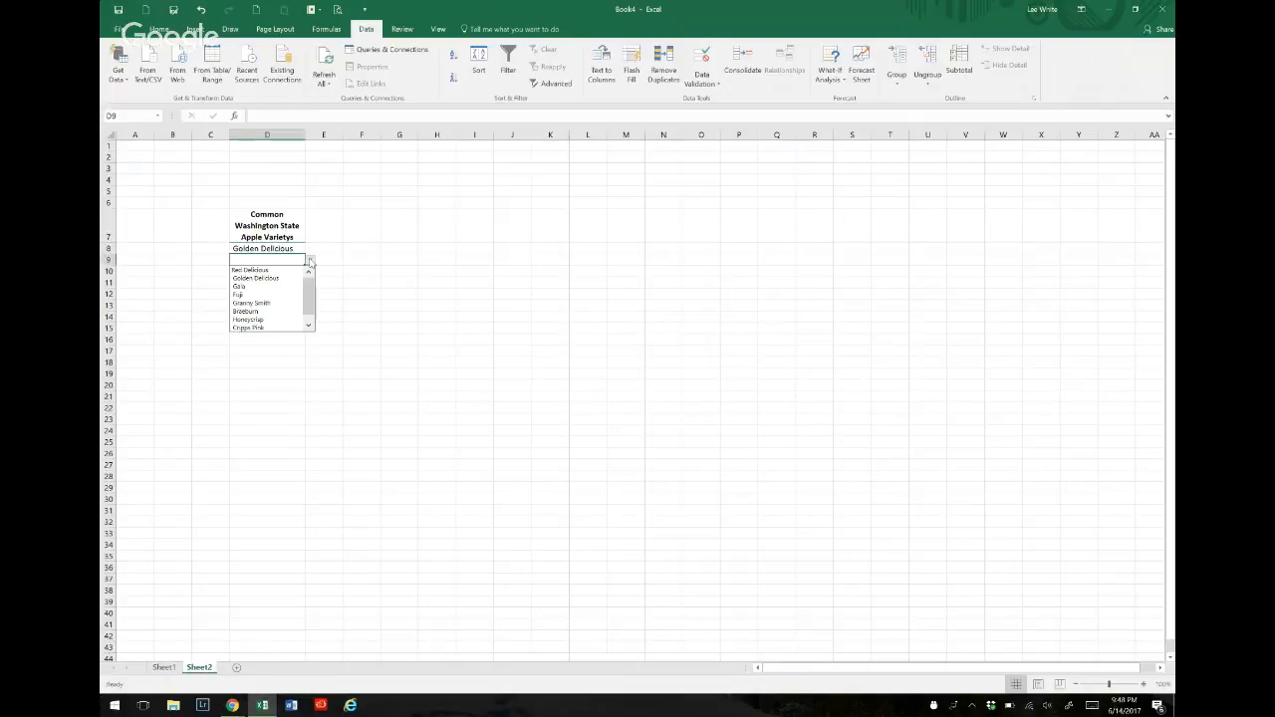
pyautogui.click(282, 314)
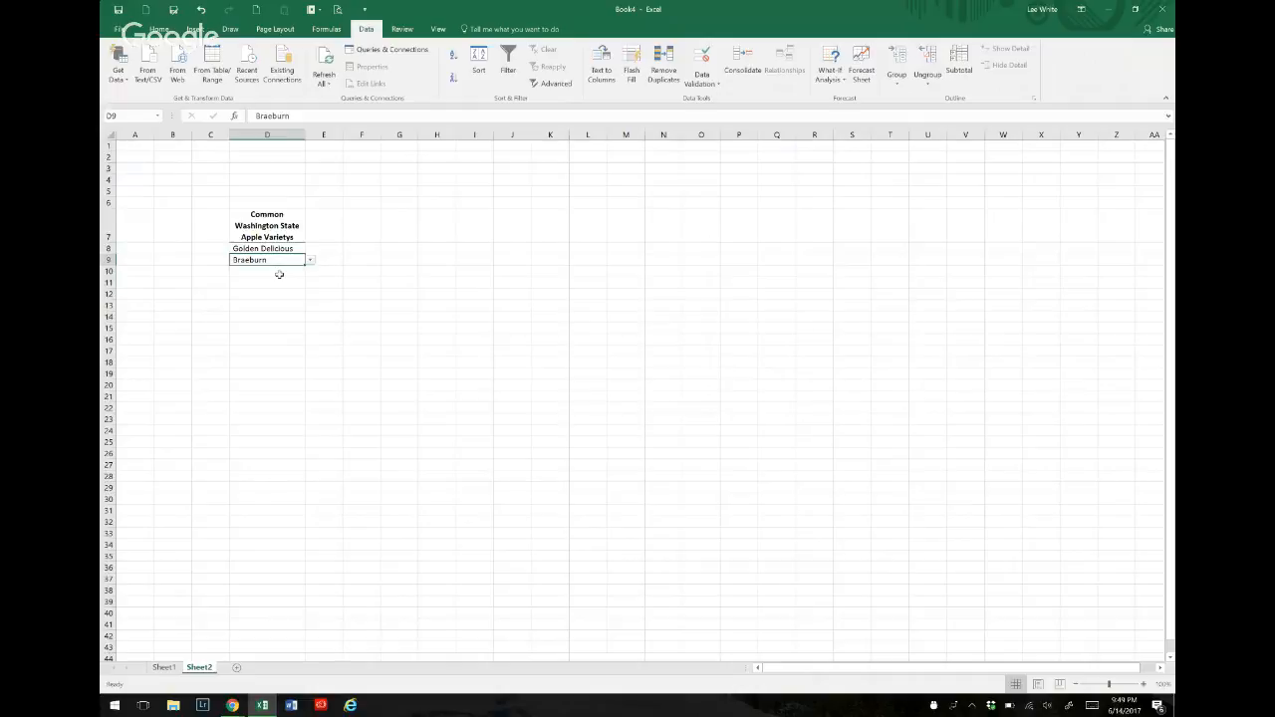
pyautogui.click(291, 273)
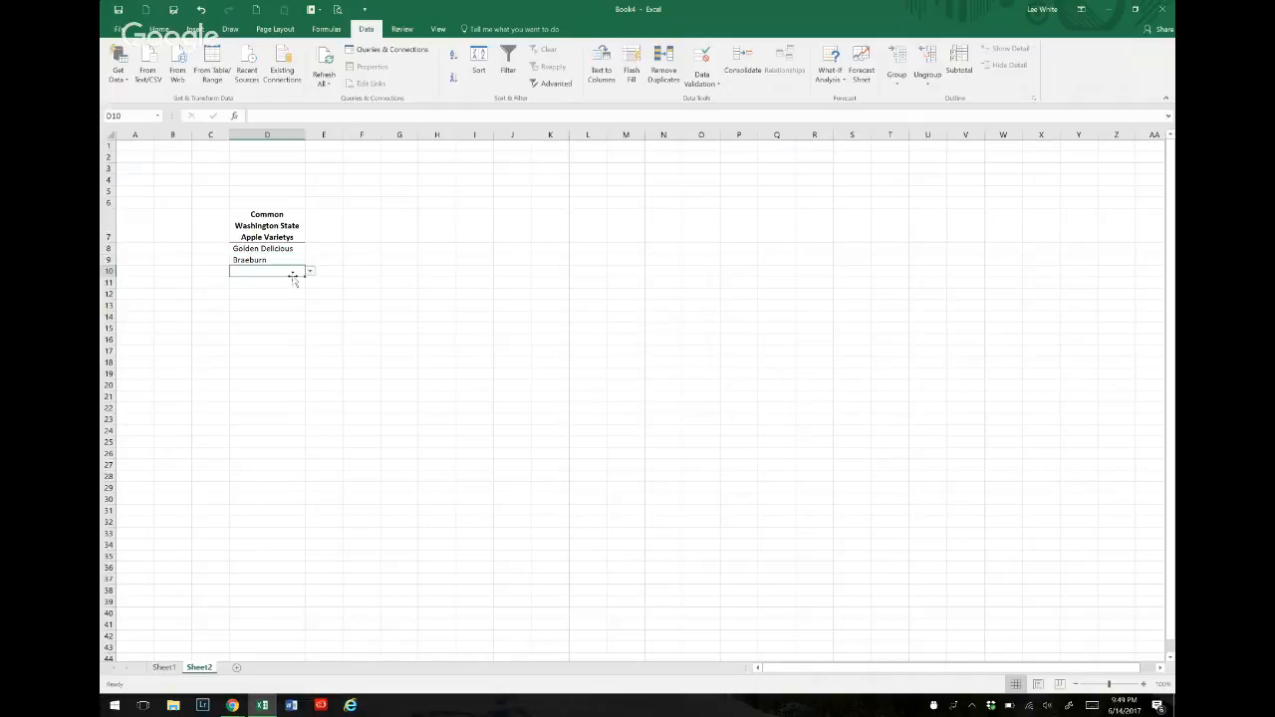
pyautogui.click(308, 272)
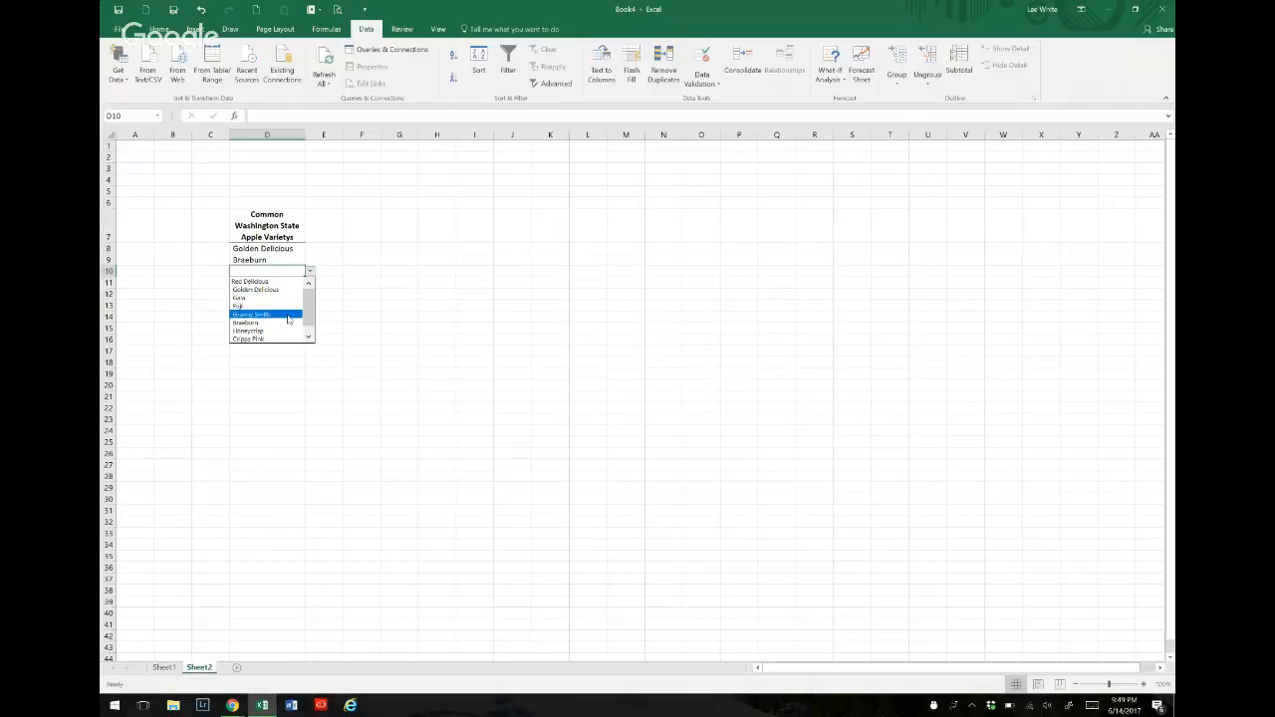
pyautogui.click(289, 315)
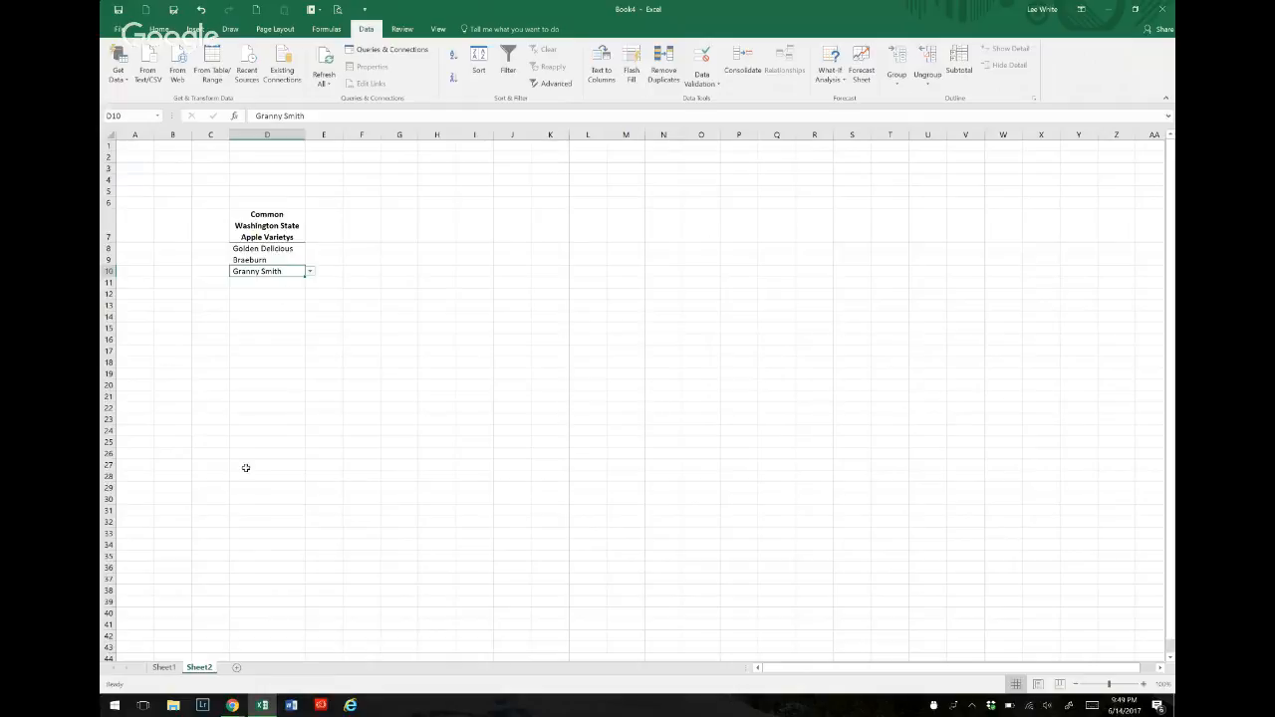
# - Insert a blank row above Granny Smith in the apple list on Sheet1
pyautogui.click(165, 667)
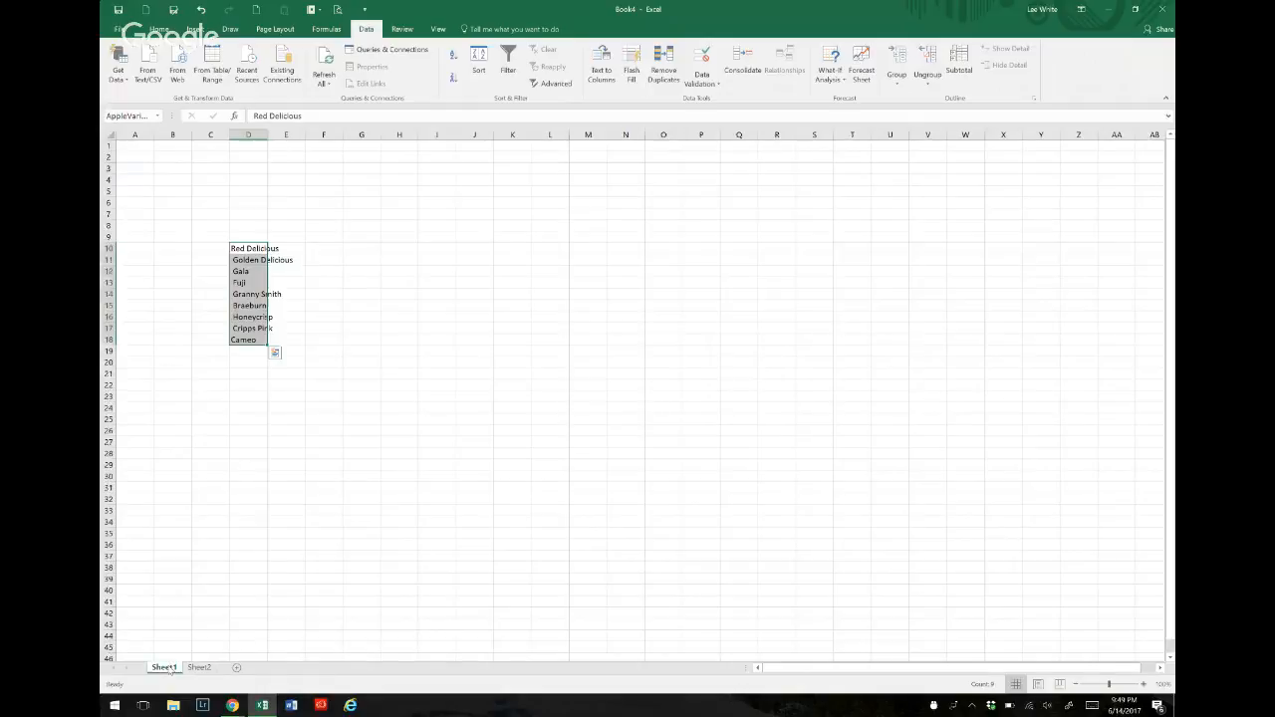
pyautogui.click(248, 295)
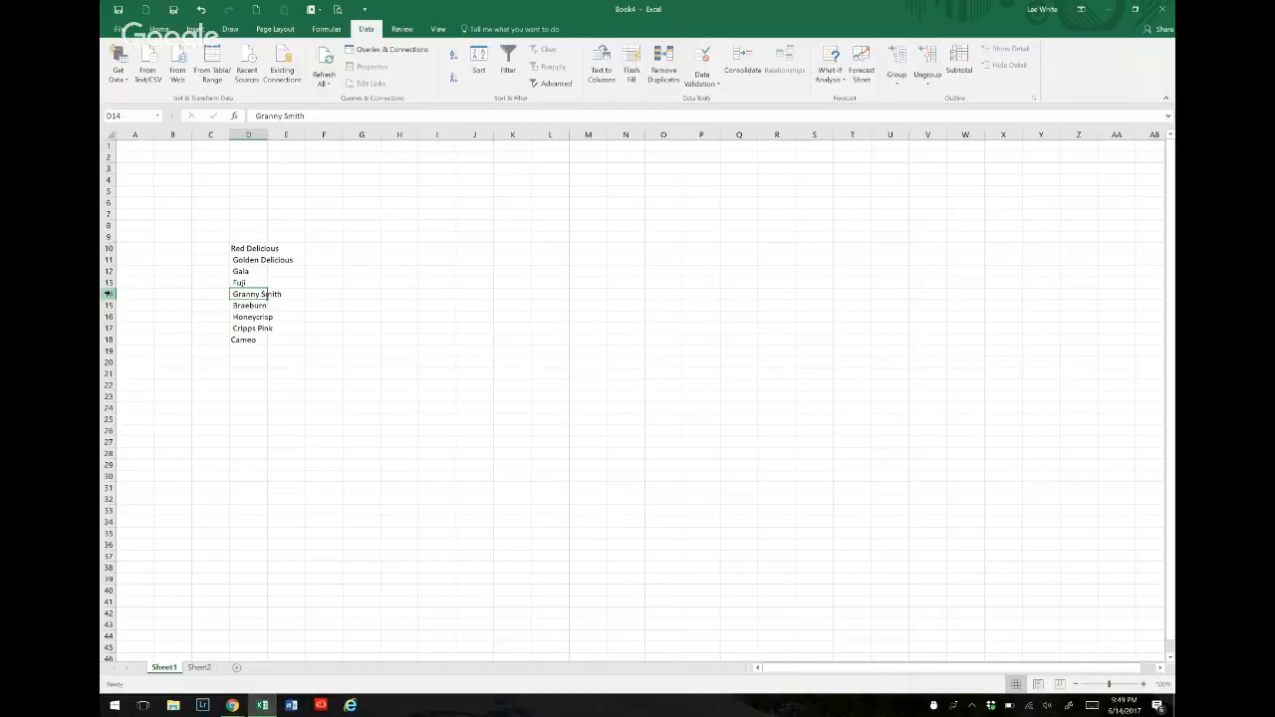
pyautogui.click(109, 294)
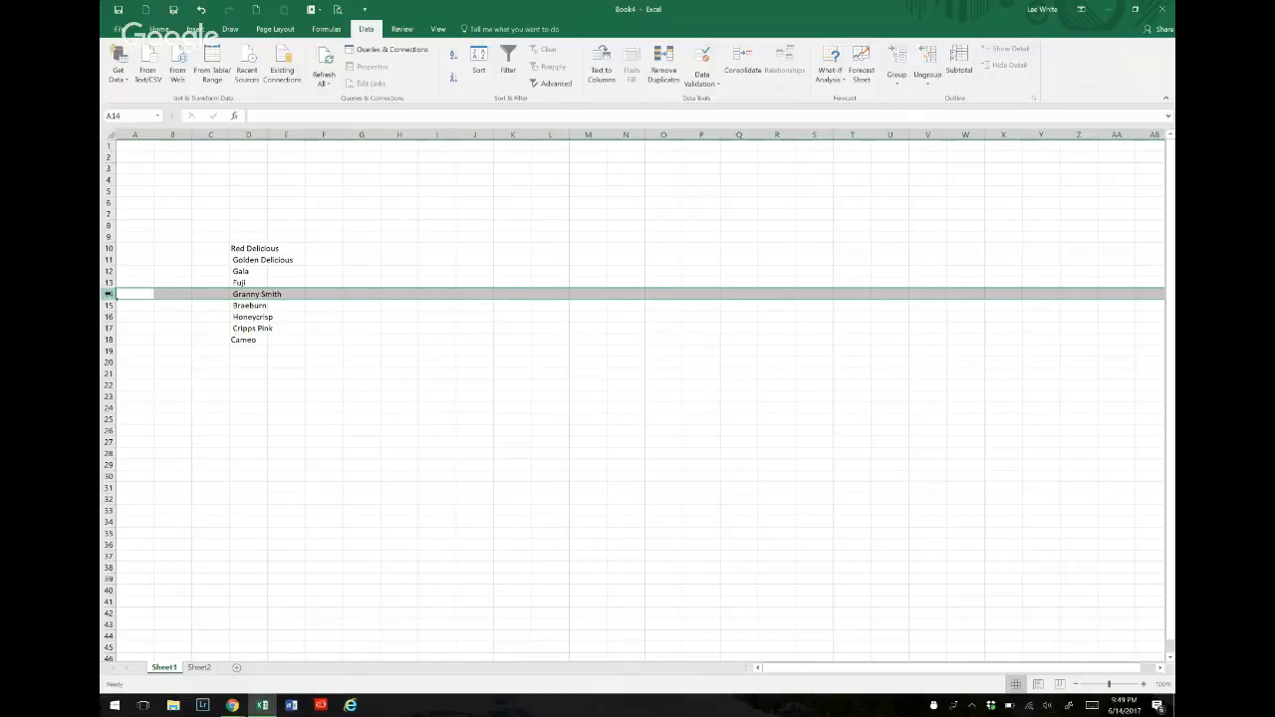
pyautogui.rightClick(108, 294)
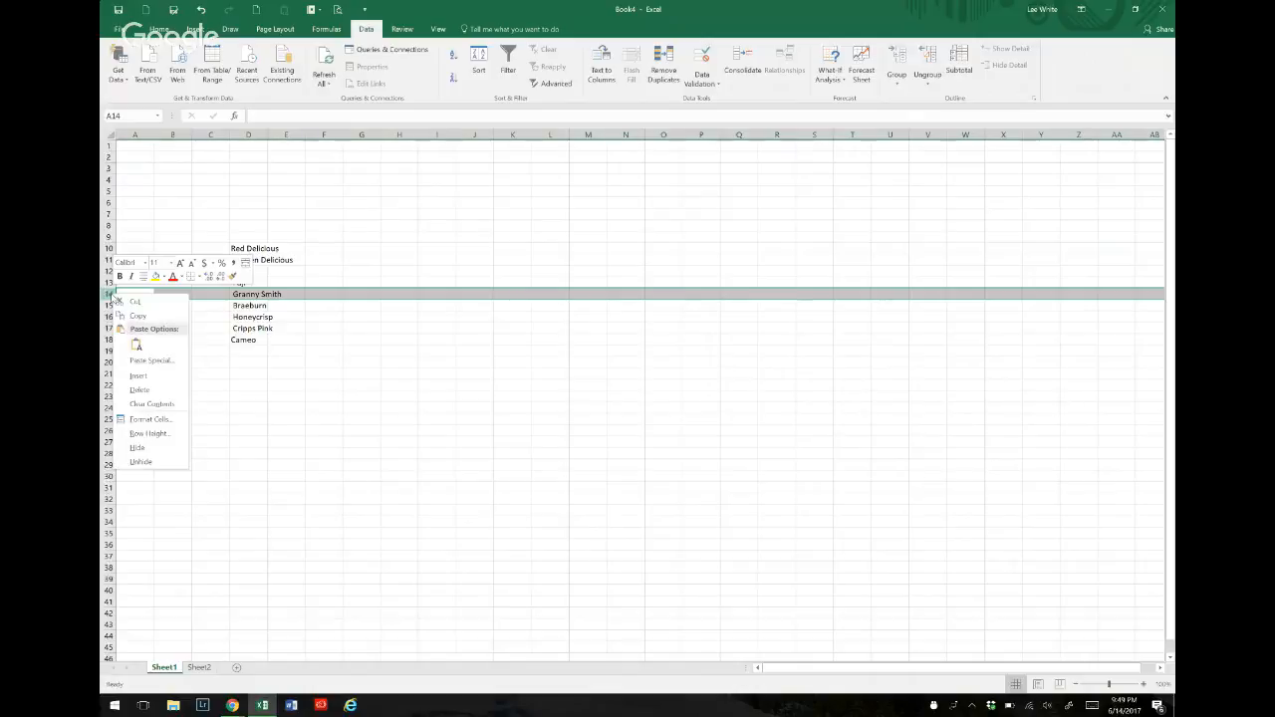
pyautogui.click(139, 377)
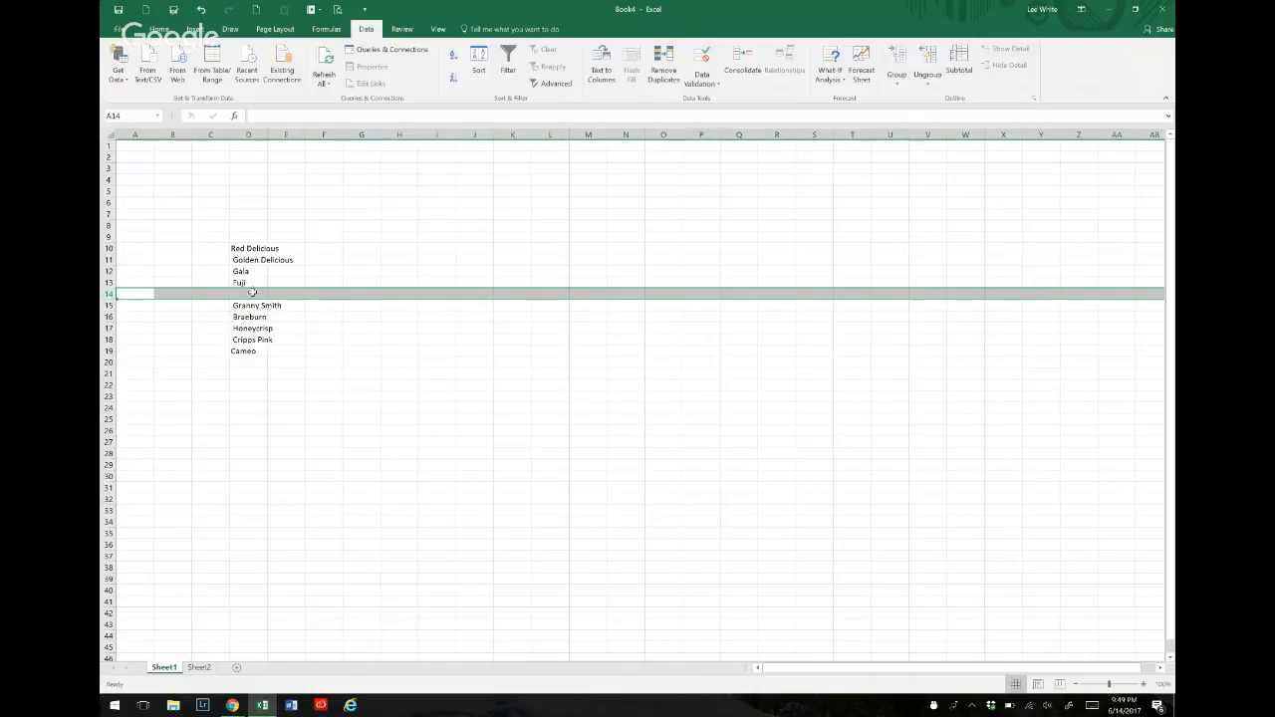
# - Enter "Orange Apples" in the blank cell D14 between Fuji and Granny Smith
pyautogui.click(252, 293)
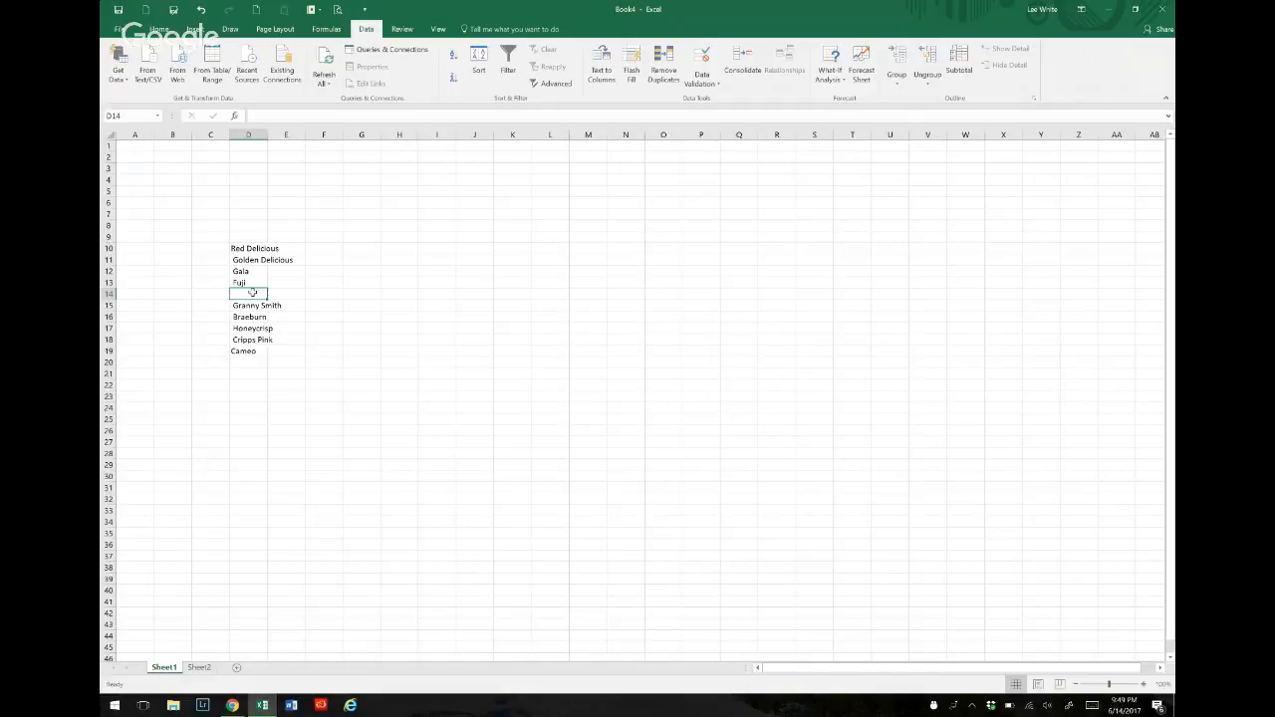
pyautogui.write('O')
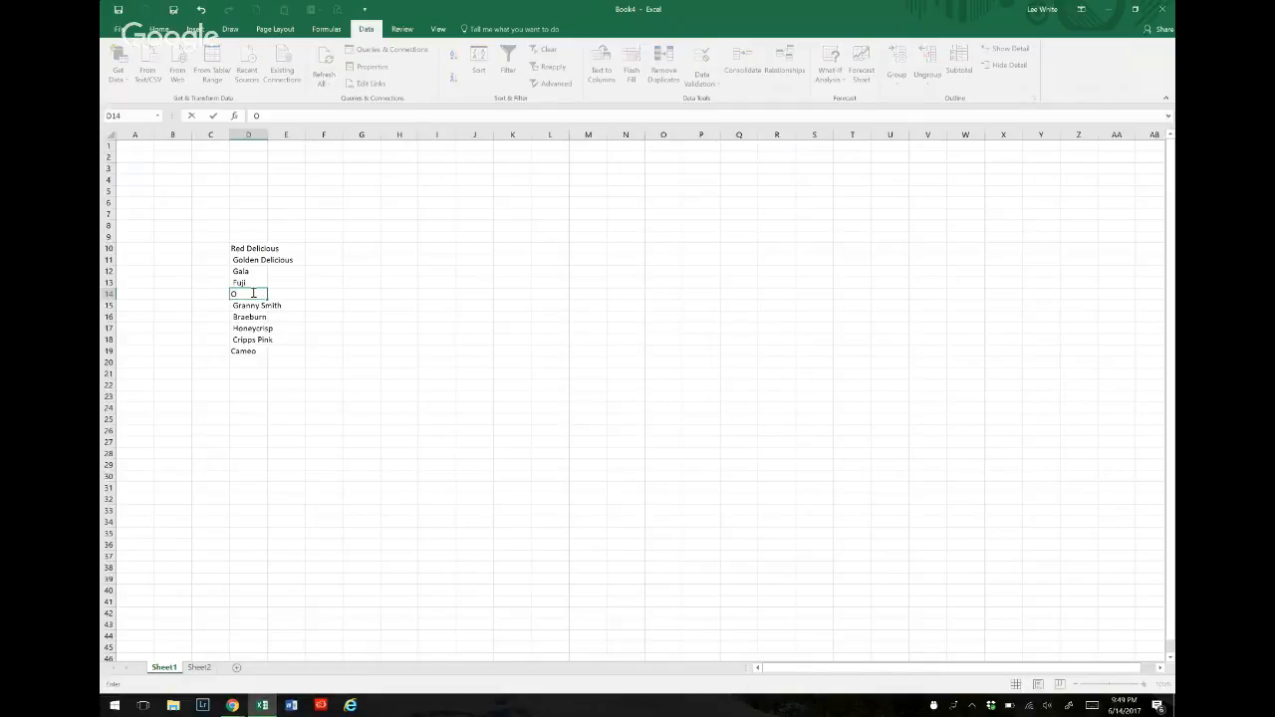
pyautogui.write('rangeApl')
pyautogui.press('BackSpace')
pyautogui.press('BackSpace')
pyautogui.write('Apples')
pyautogui.press('Return')
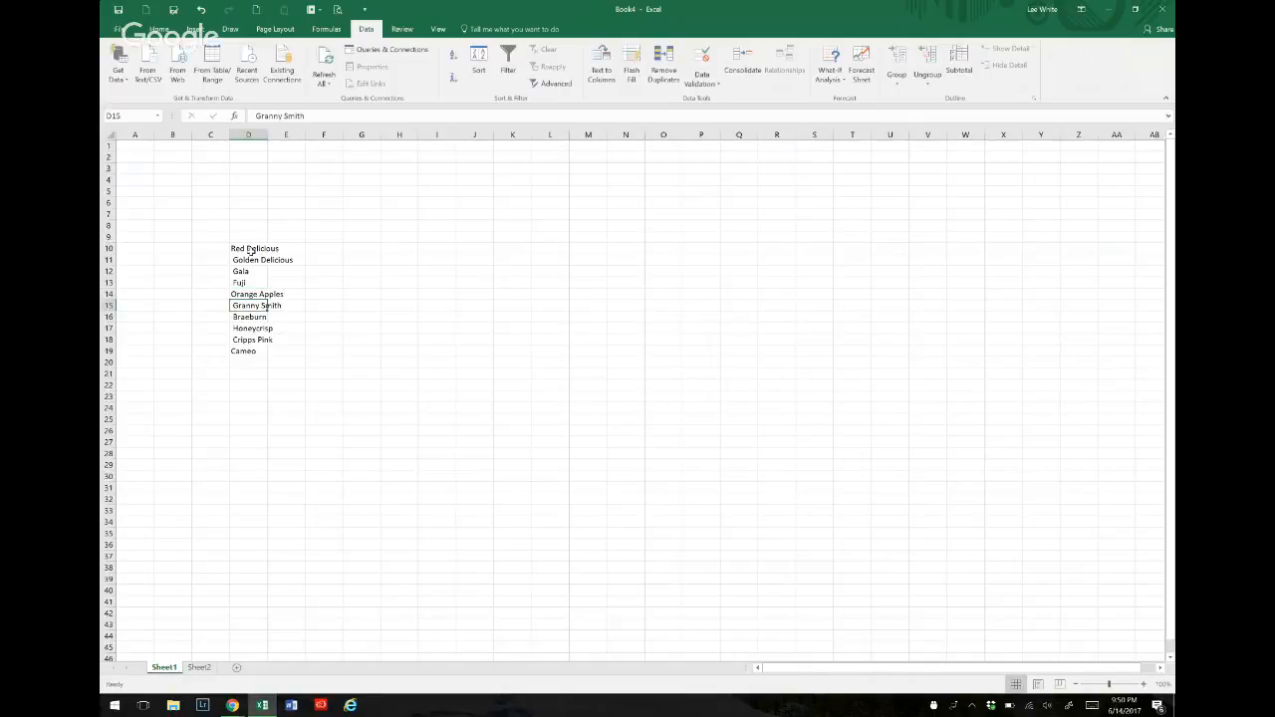
# - Select the apple list in D10:D19 to check which cells the AppleVariety name covers
pyautogui.click(250, 251)
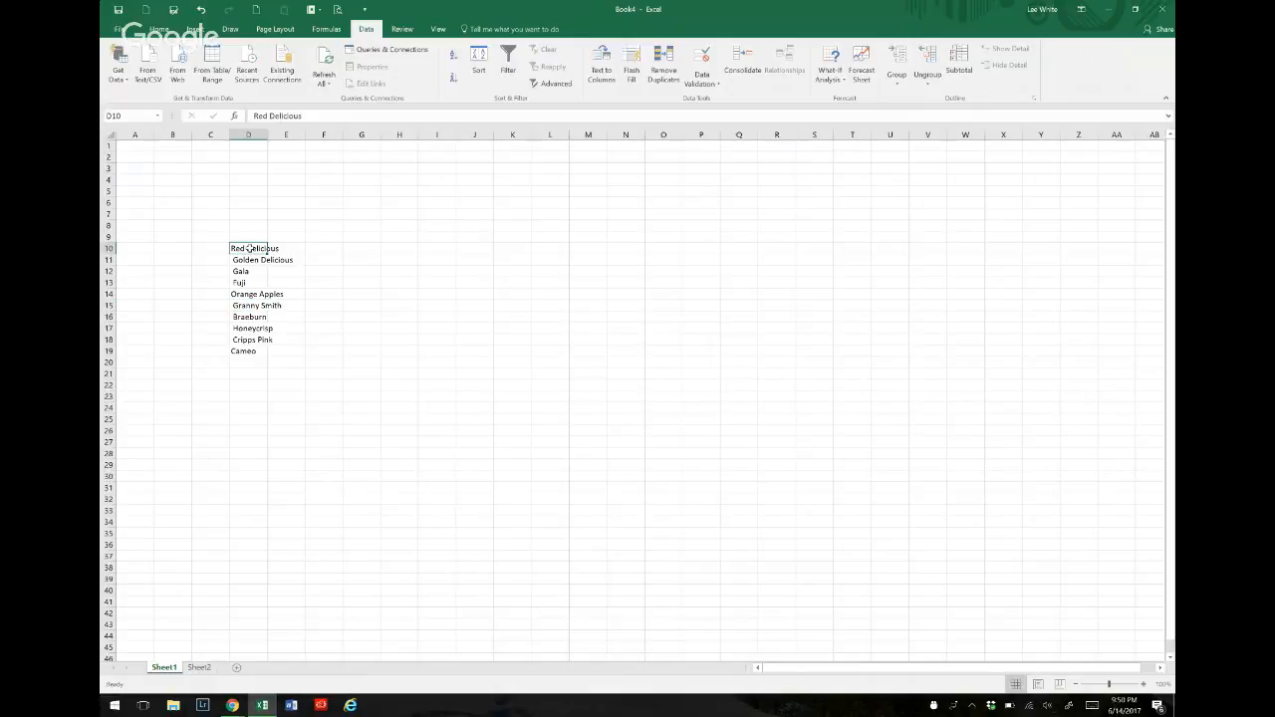
pyautogui.moveTo(250, 249); pyautogui.dragTo(241, 350)
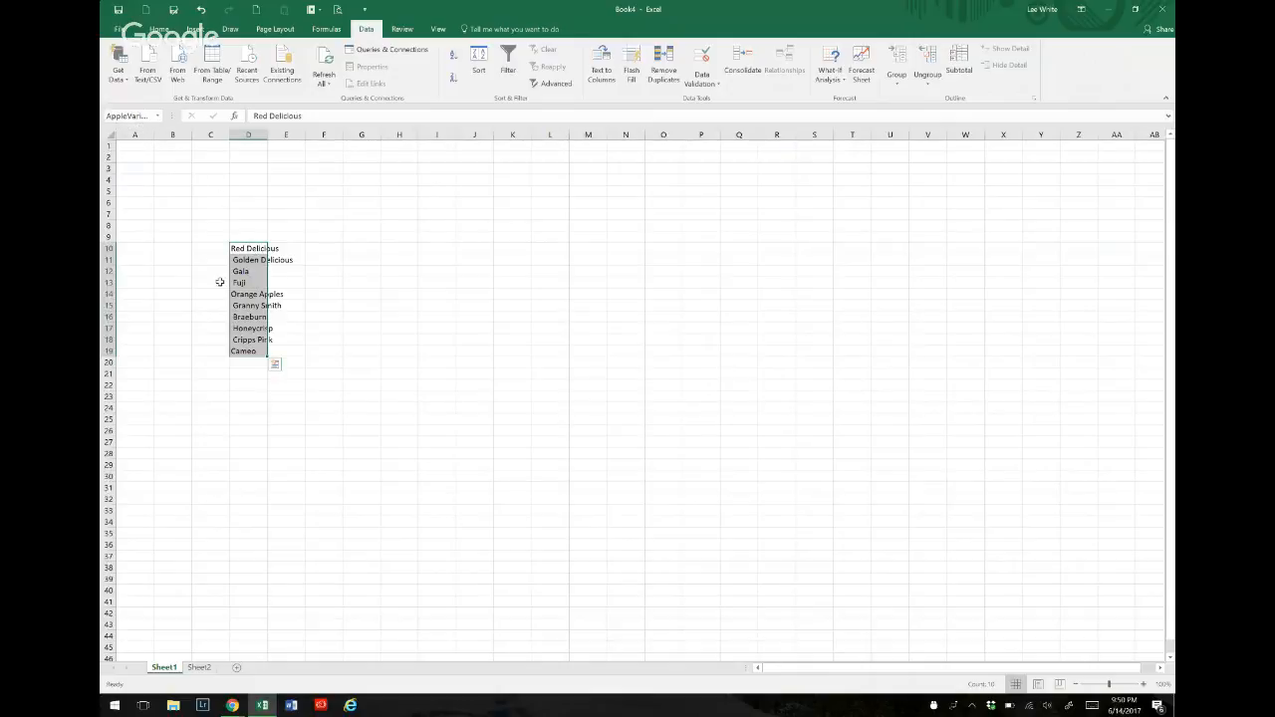
pyautogui.click(194, 486)
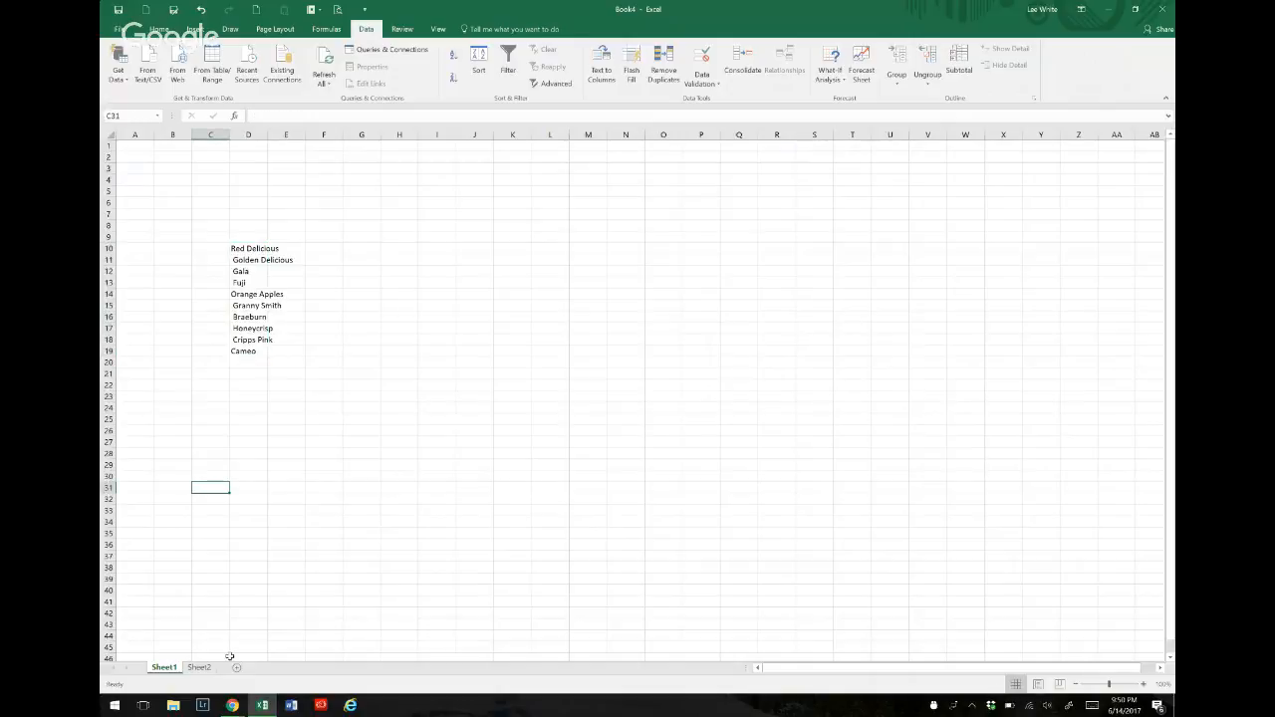
# - On Sheet2, choose Orange Apples from the drop-down list in D11
pyautogui.click(200, 668)
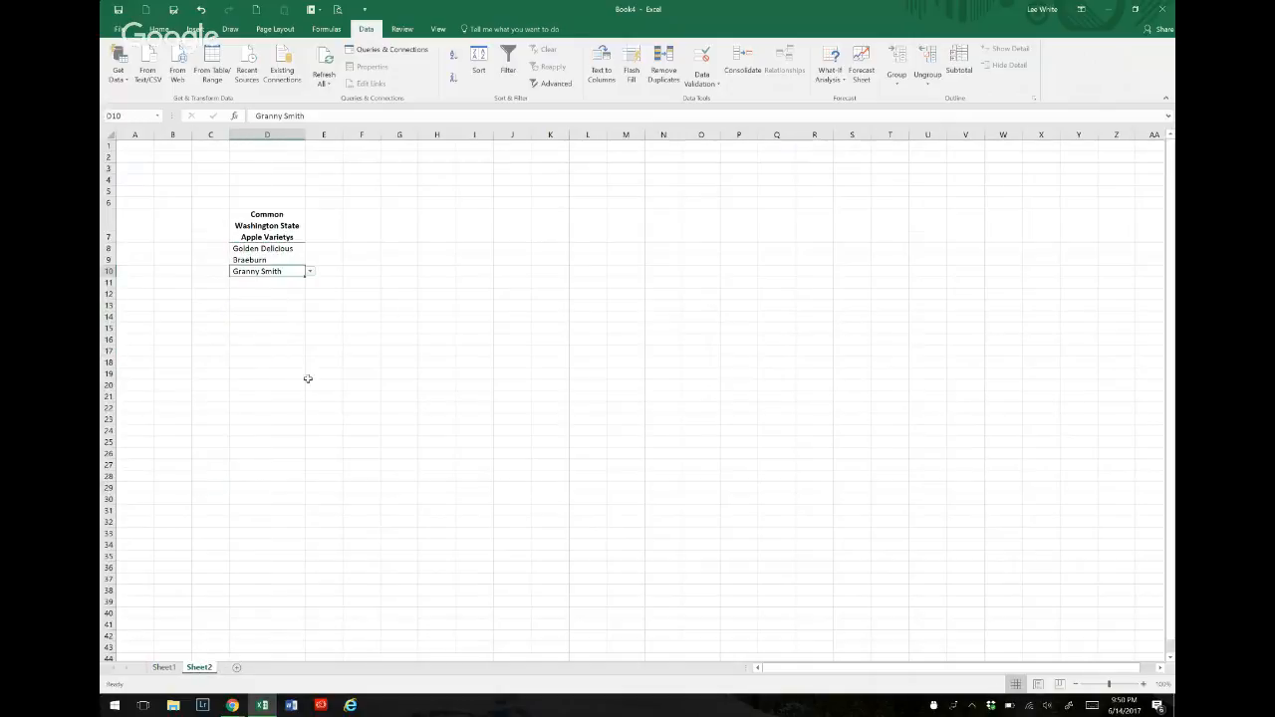
pyautogui.click(287, 283)
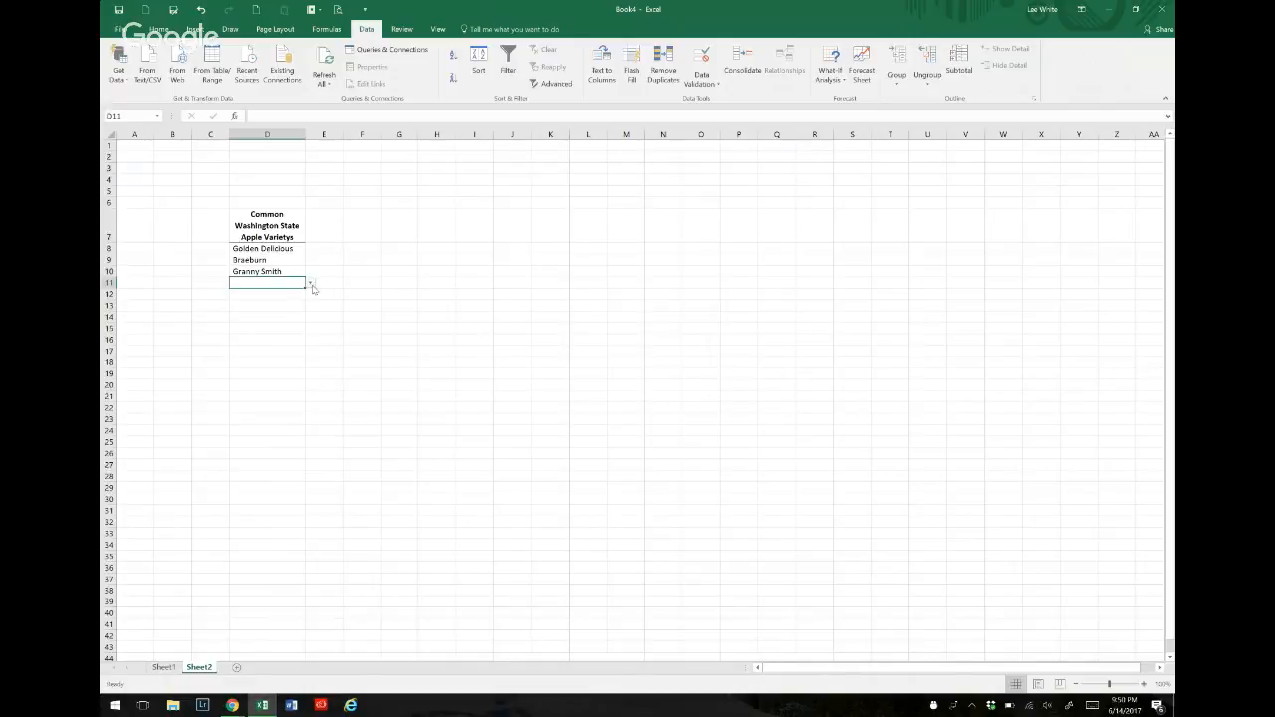
pyautogui.click(311, 284)
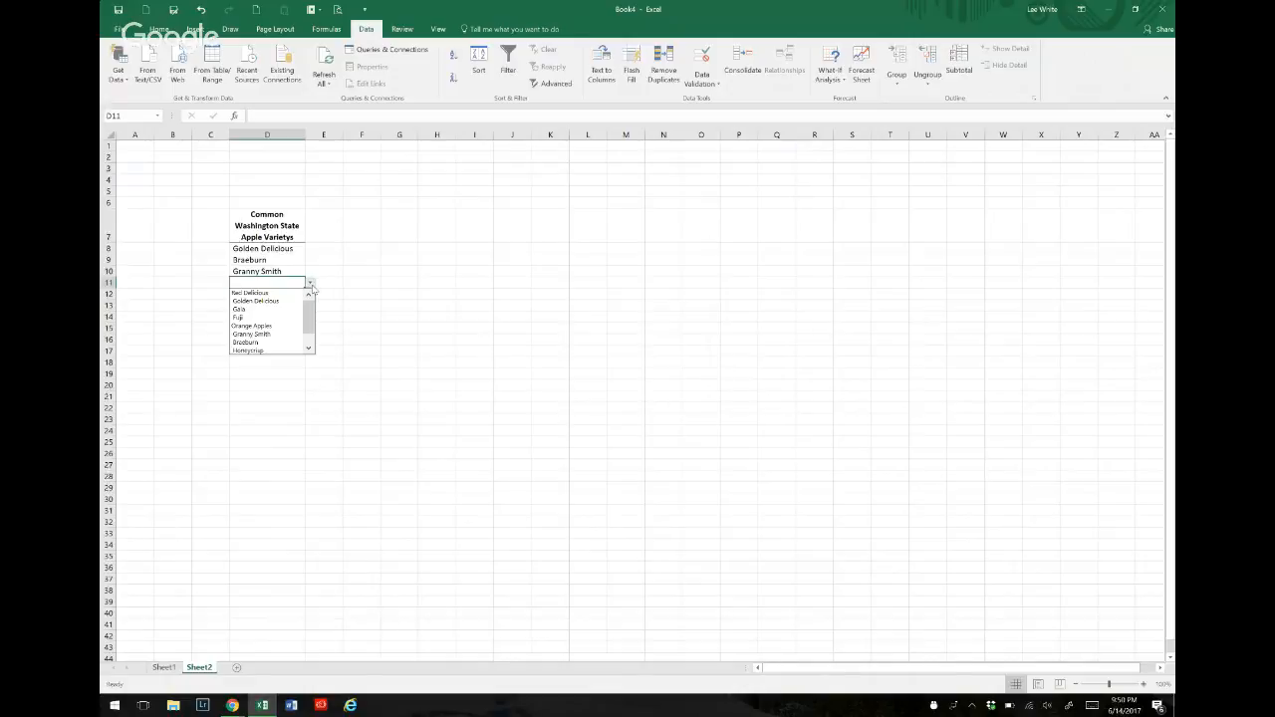
pyautogui.click(267, 327)
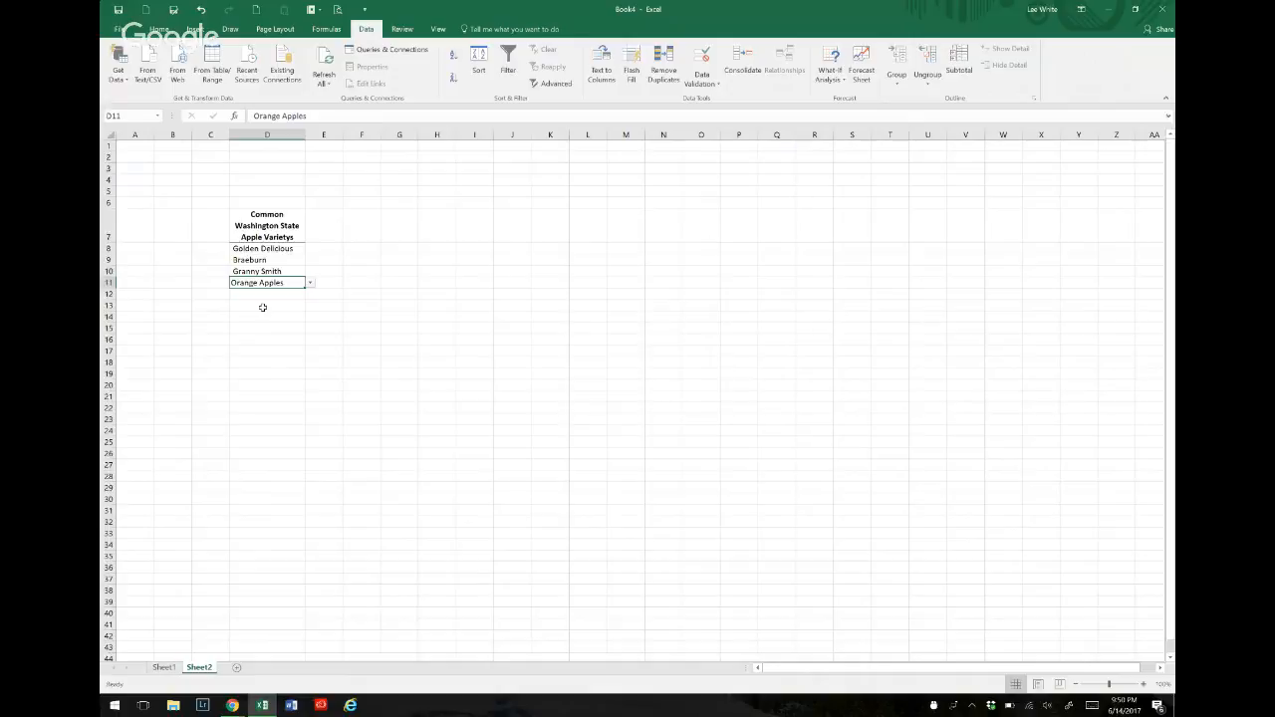
# - Choose Orange Apples from the drop-down list in cell D12 on Sheet2
pyautogui.click(163, 668)
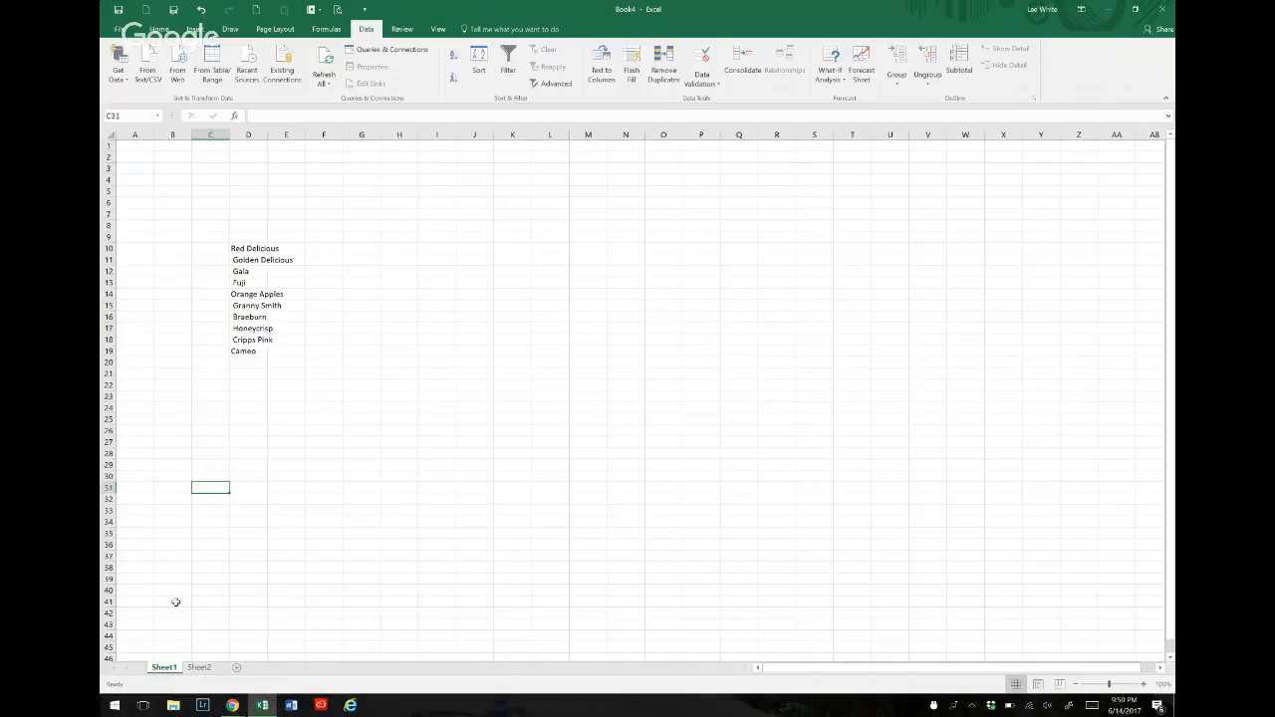
pyautogui.click(196, 669)
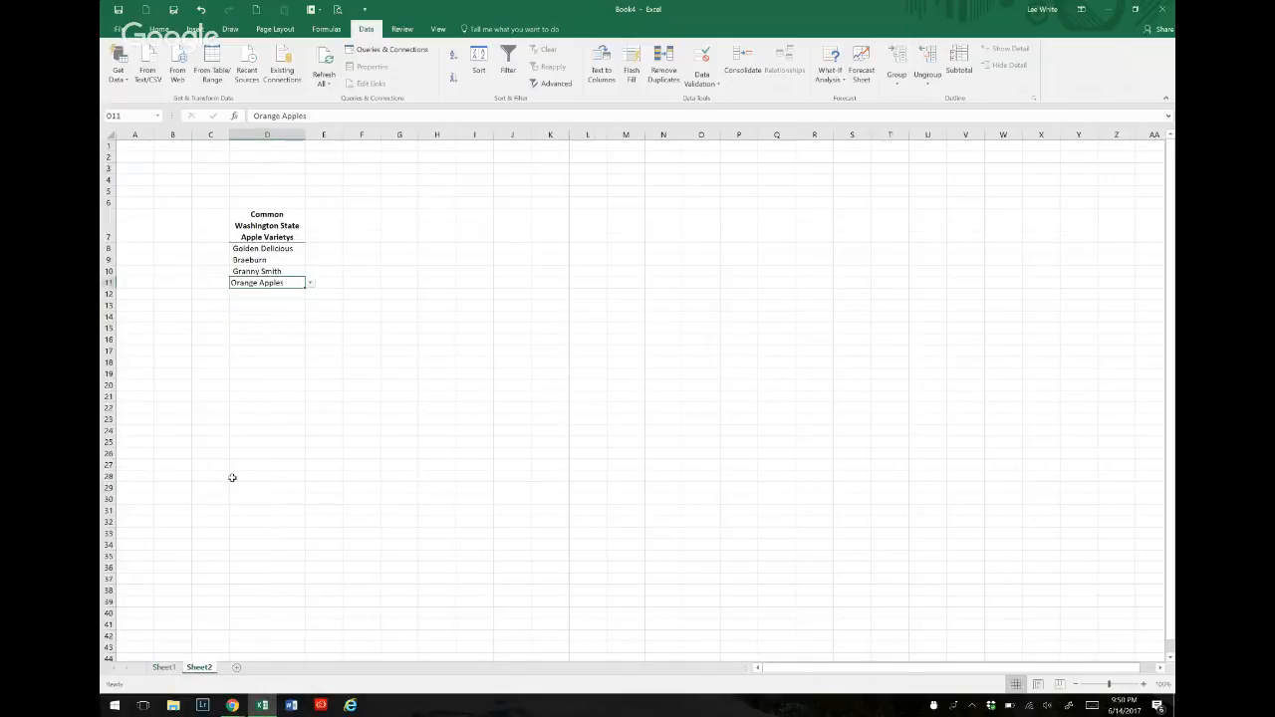
pyautogui.click(281, 303)
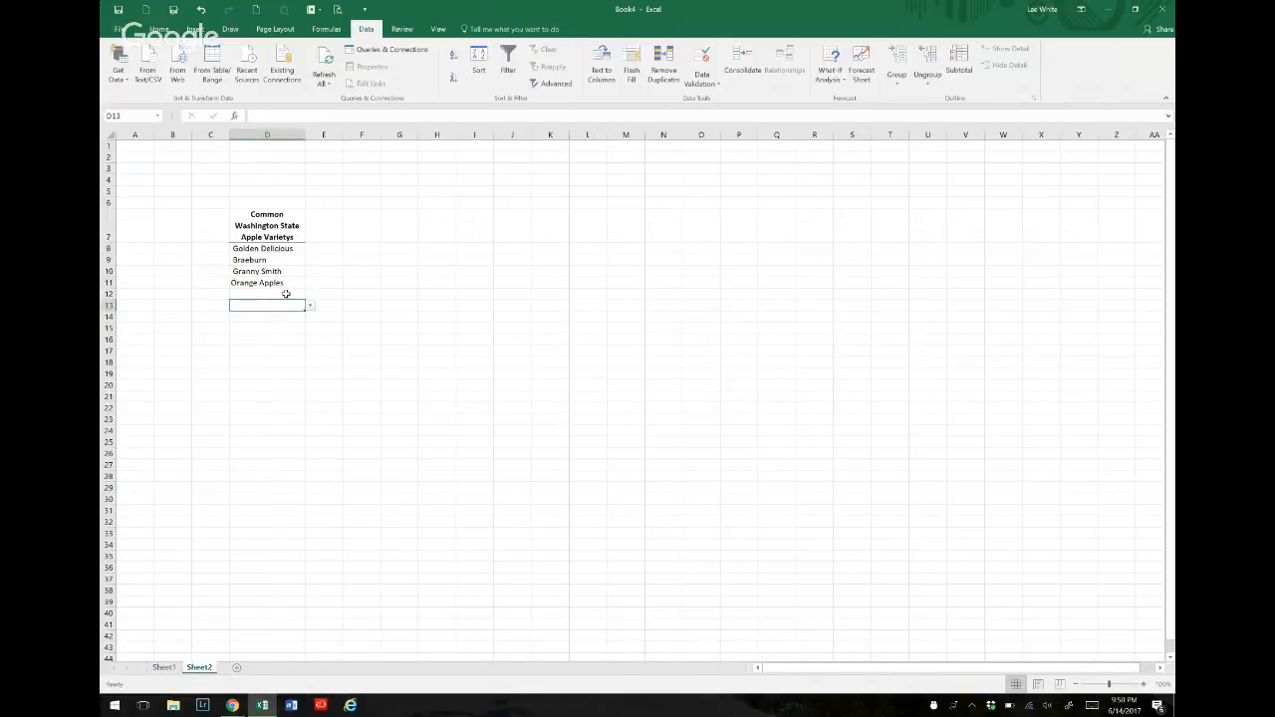
pyautogui.click(287, 294)
pyautogui.click(310, 295)
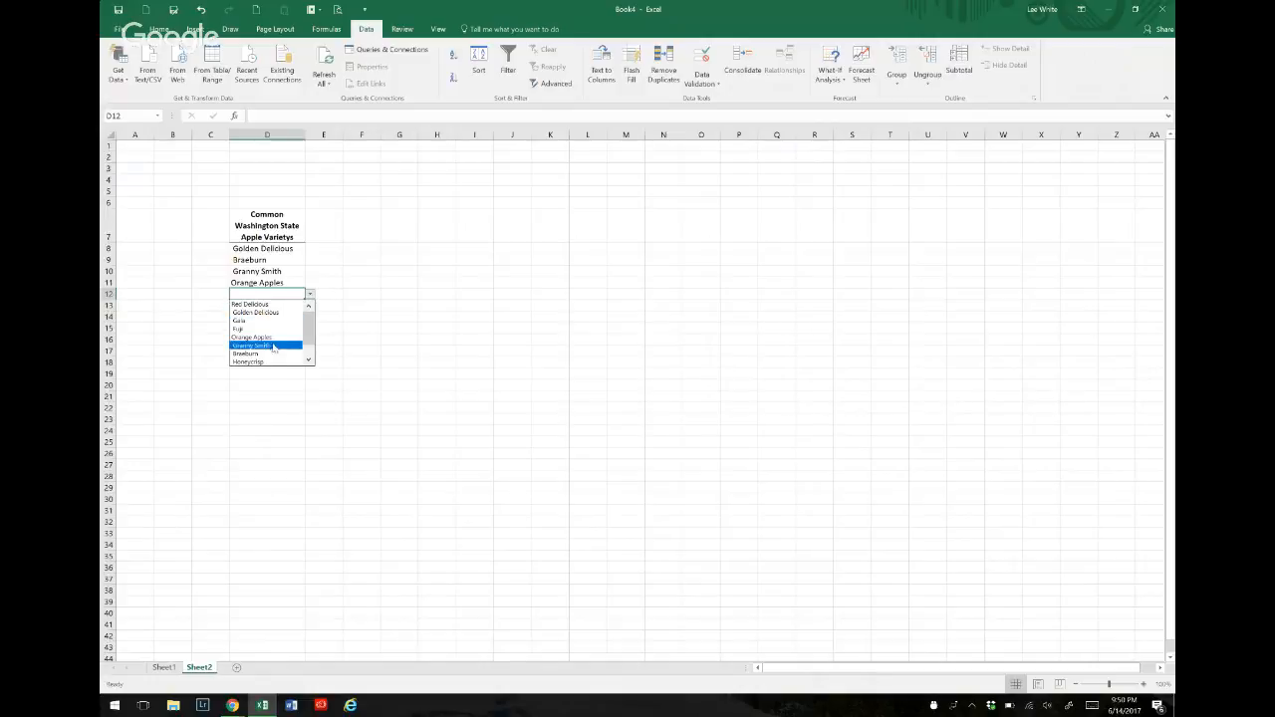
pyautogui.click(264, 338)
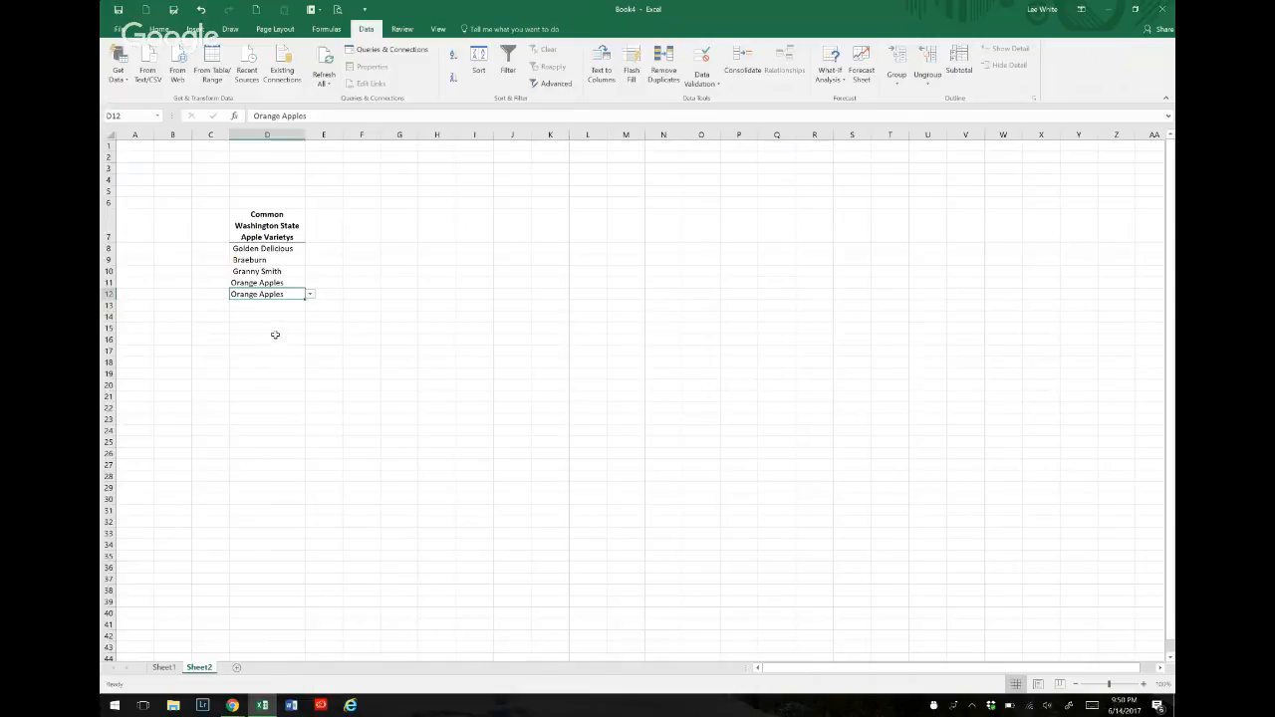
pyautogui.click(284, 307)
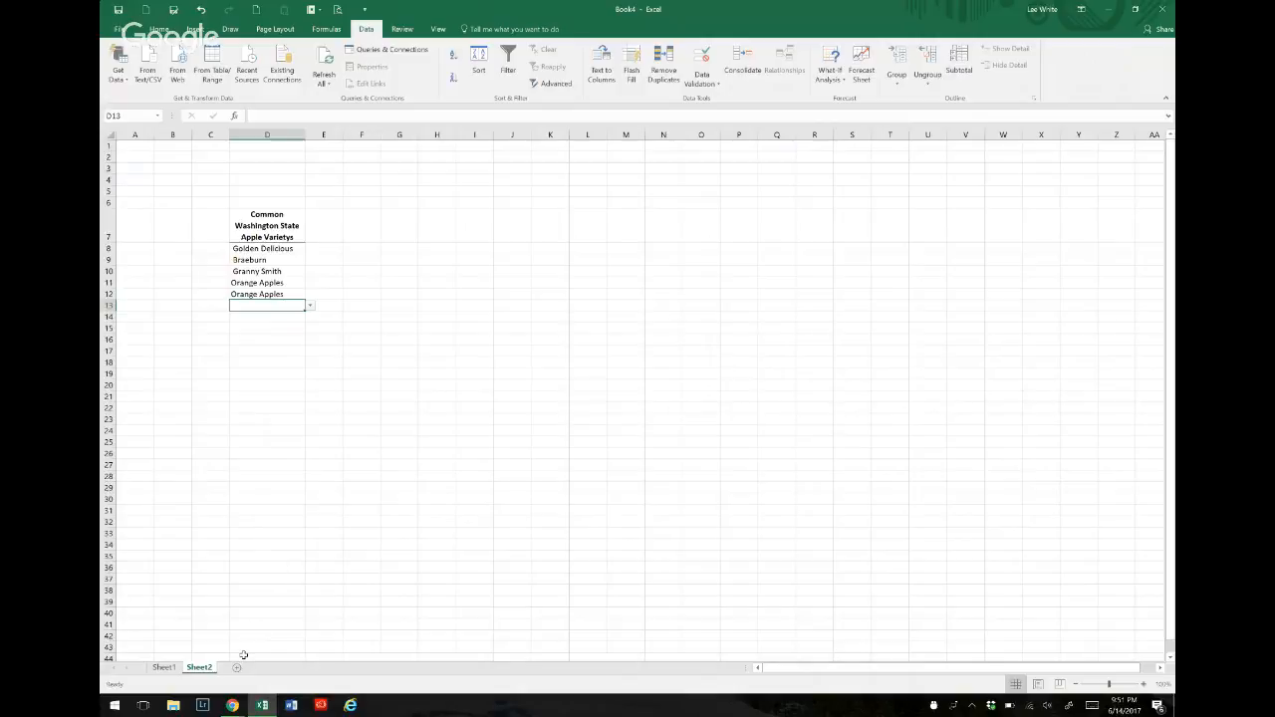
pyautogui.moveTo(235, 706)
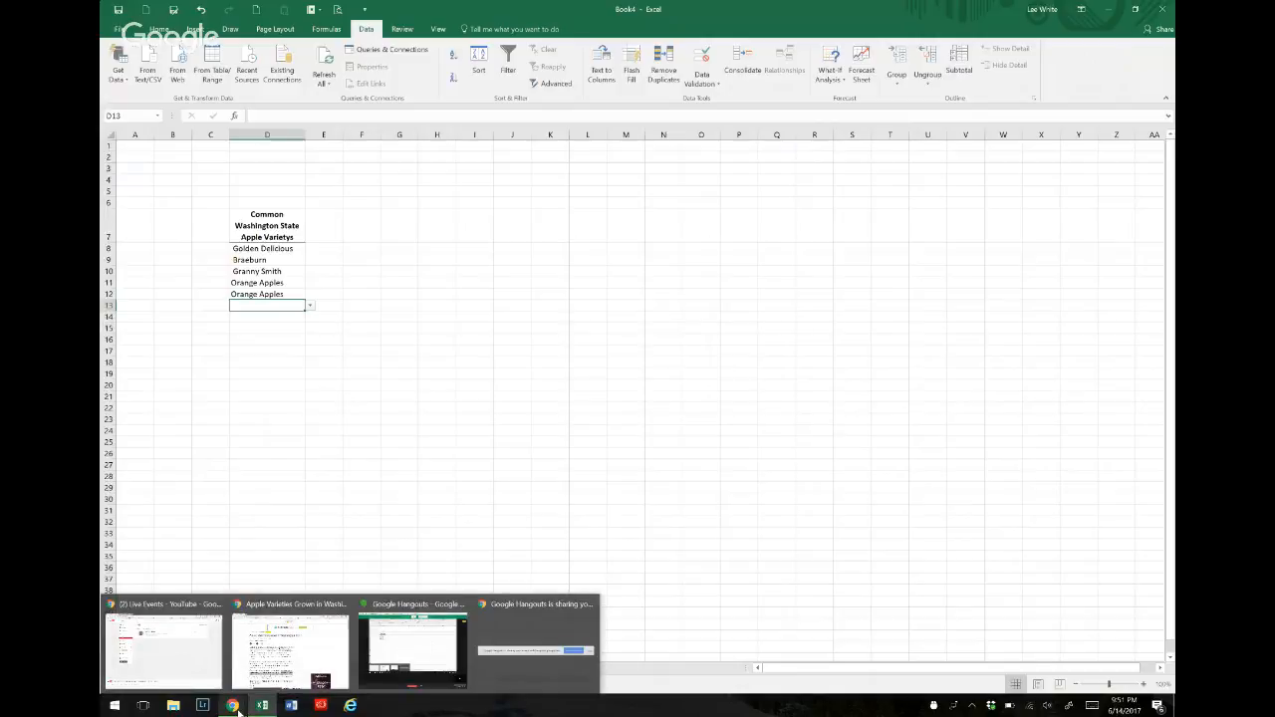
pyautogui.click(399, 640)
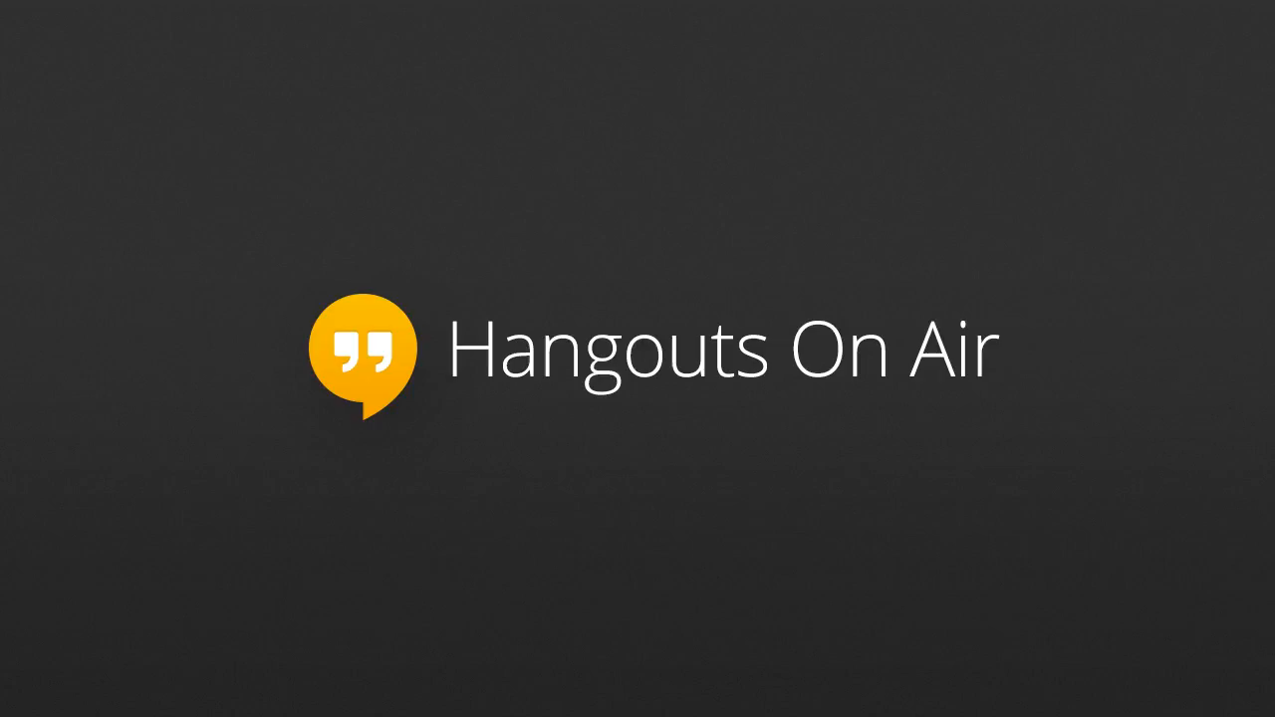